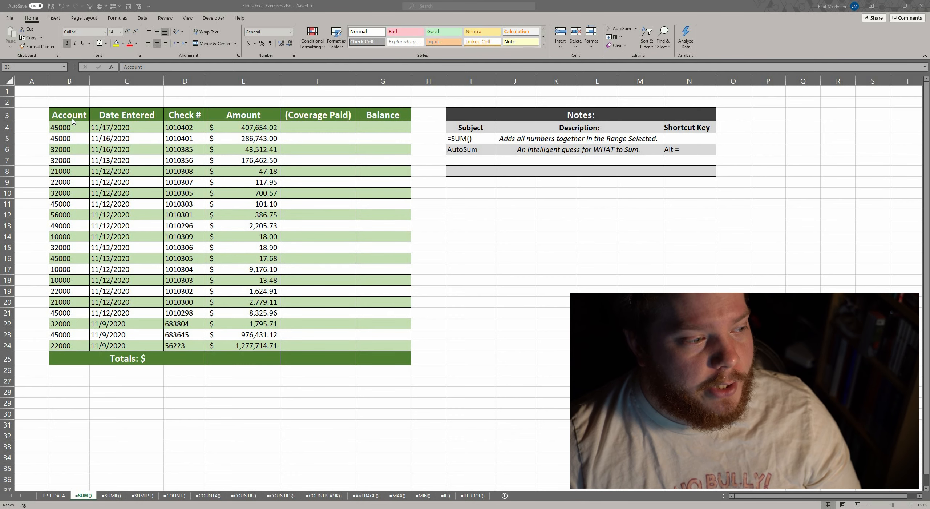
# - Examine the payments table, the SUM and AutoSum notes, and the Amount, Coverage Paid and Balance columns
pyautogui.hotkey('ctrl', 'a')
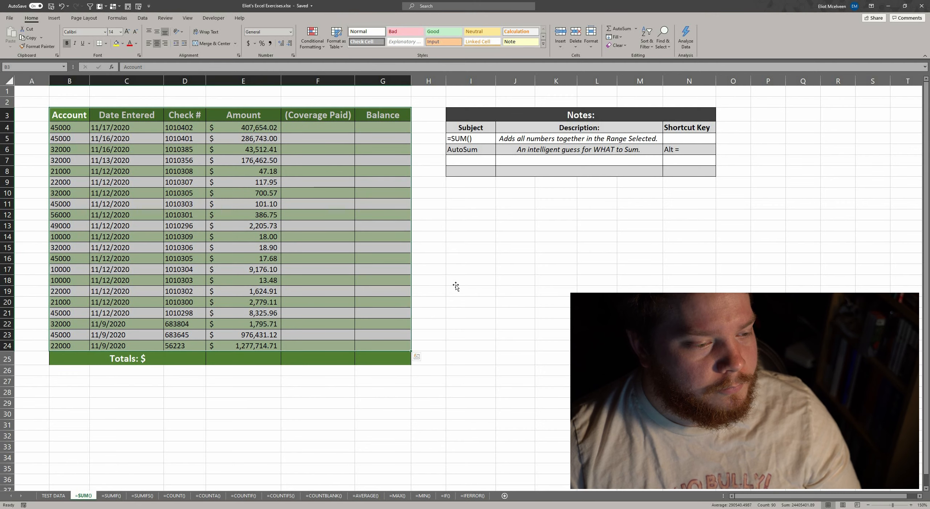
pyautogui.click(456, 285)
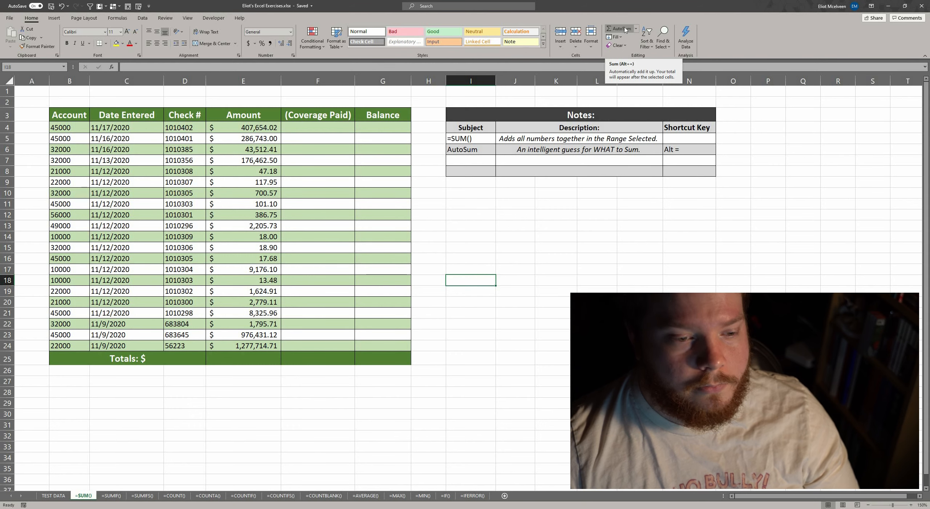
pyautogui.click(675, 152)
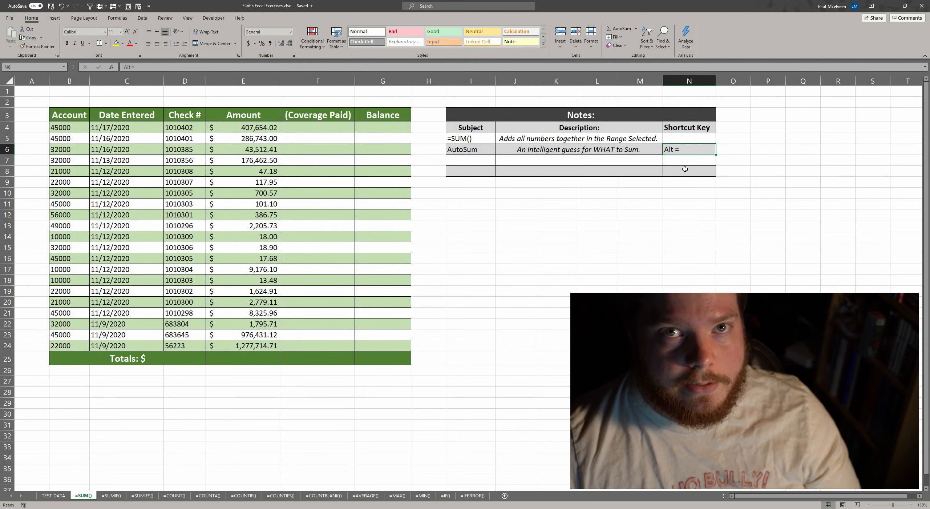
pyautogui.click(539, 139)
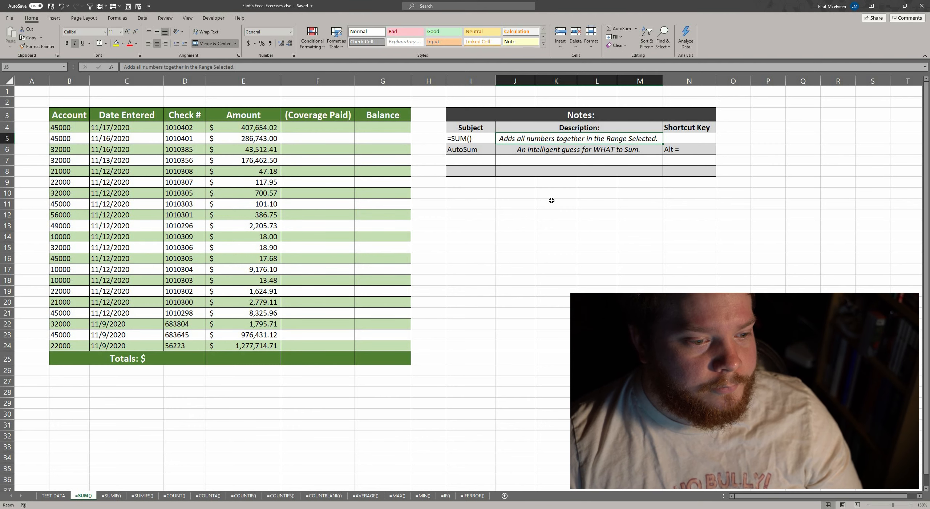
pyautogui.click(526, 149)
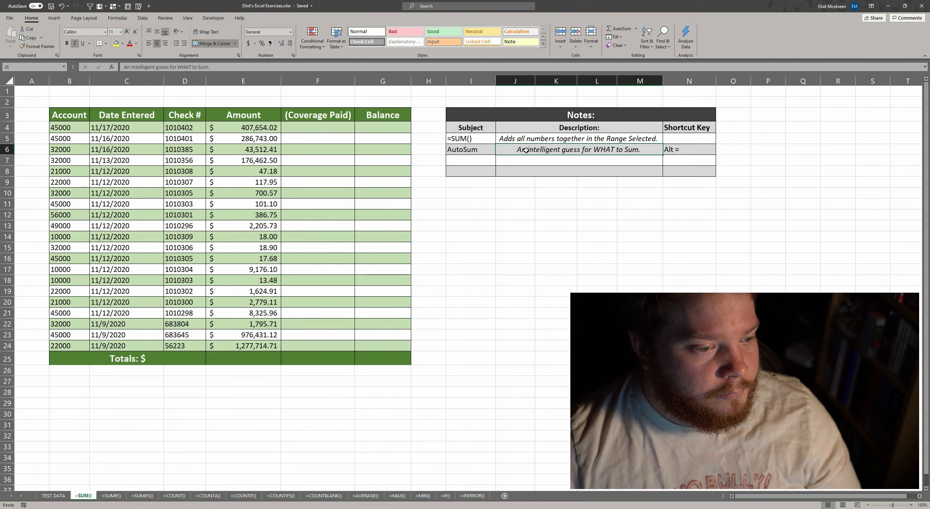
pyautogui.click(477, 139)
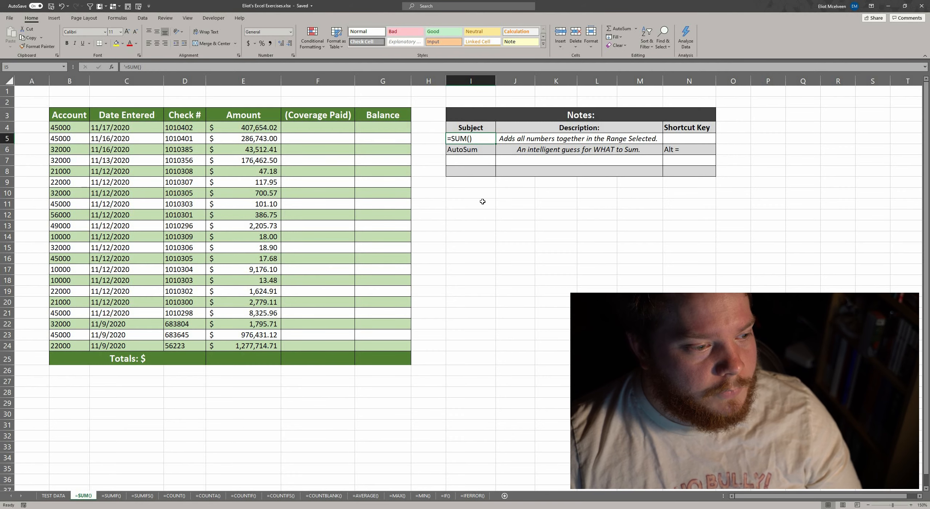
pyautogui.moveTo(243, 101); pyautogui.dragTo(277, 187)
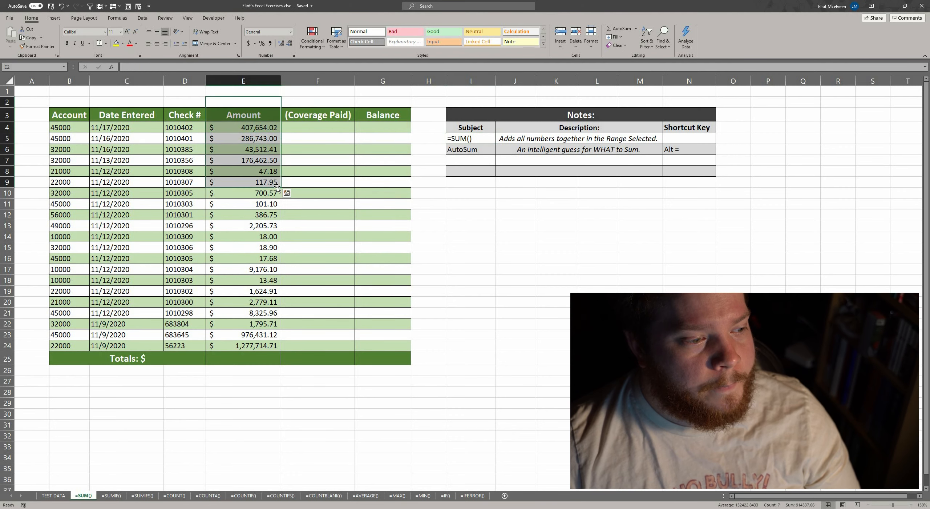
pyautogui.moveTo(322, 115); pyautogui.dragTo(322, 160)
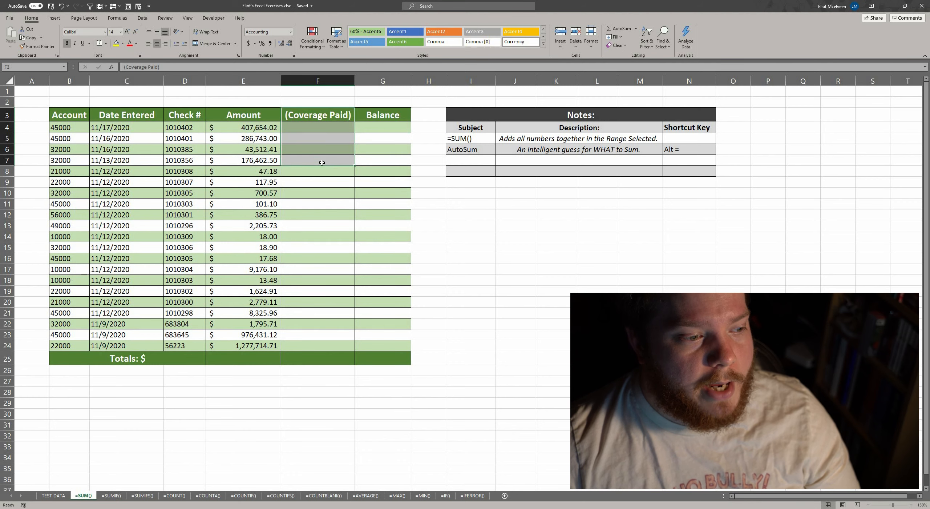
pyautogui.moveTo(378, 115); pyautogui.dragTo(376, 159)
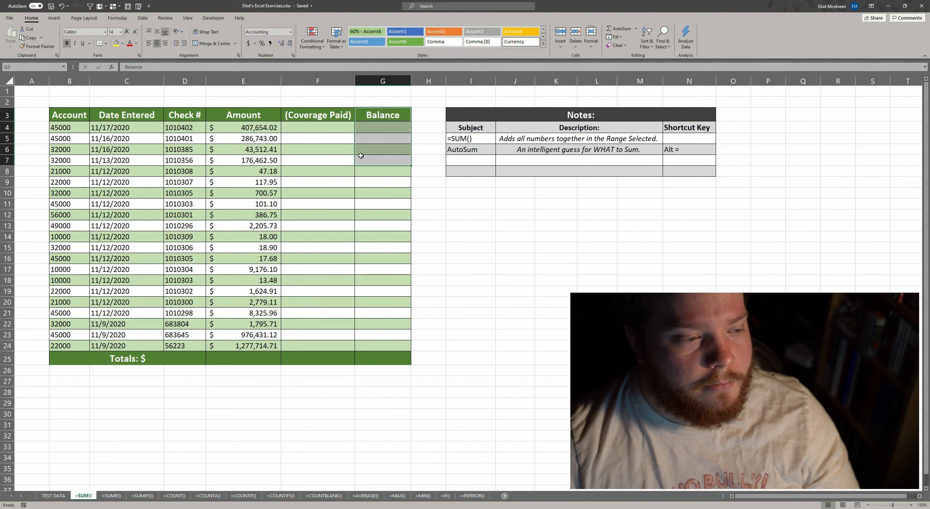
pyautogui.click(331, 120)
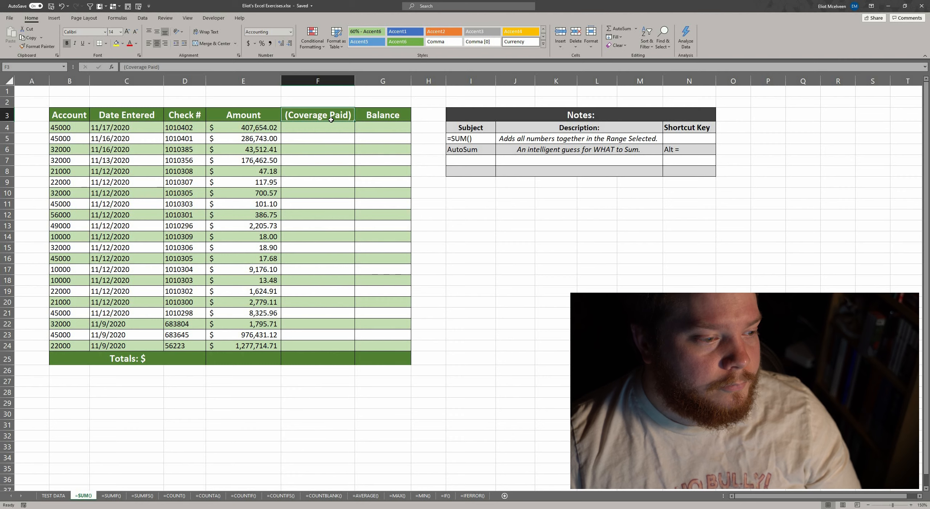
pyautogui.click(386, 129)
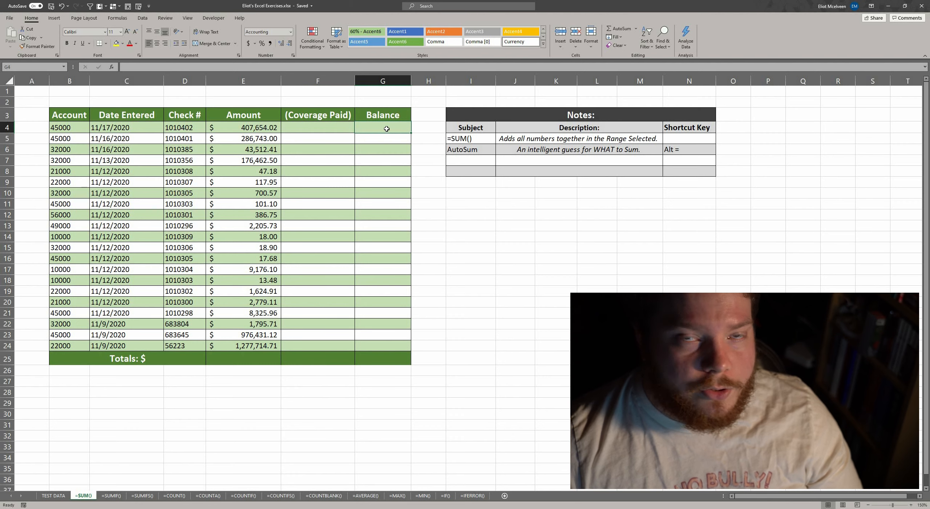
pyautogui.write('=')
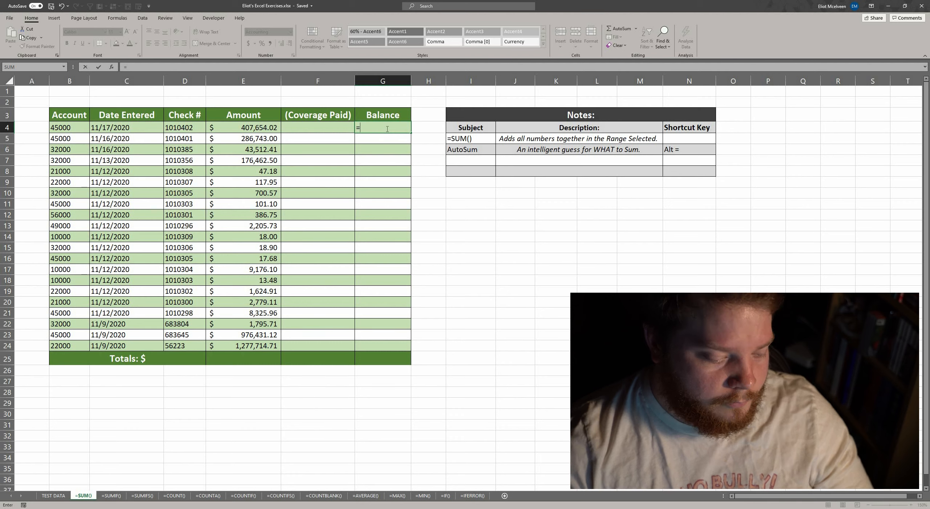
pyautogui.write('sum')
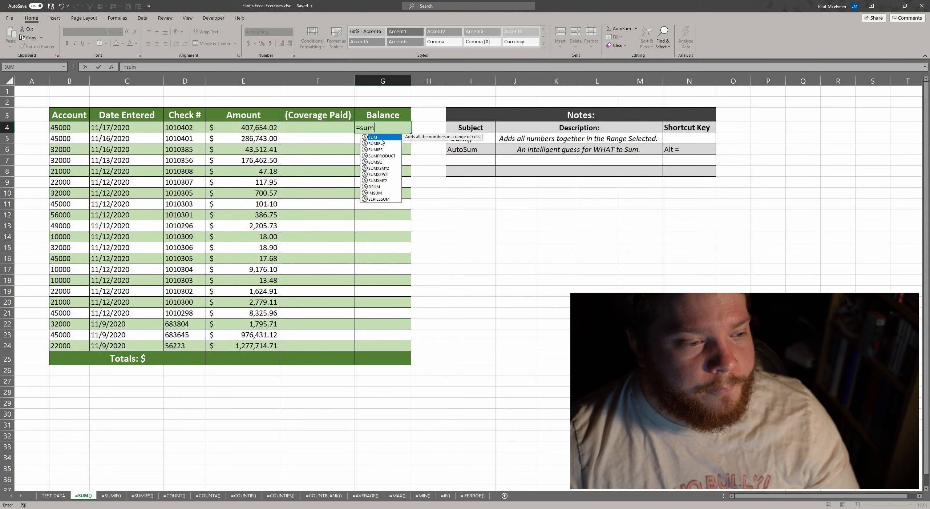
pyautogui.press('Tab')
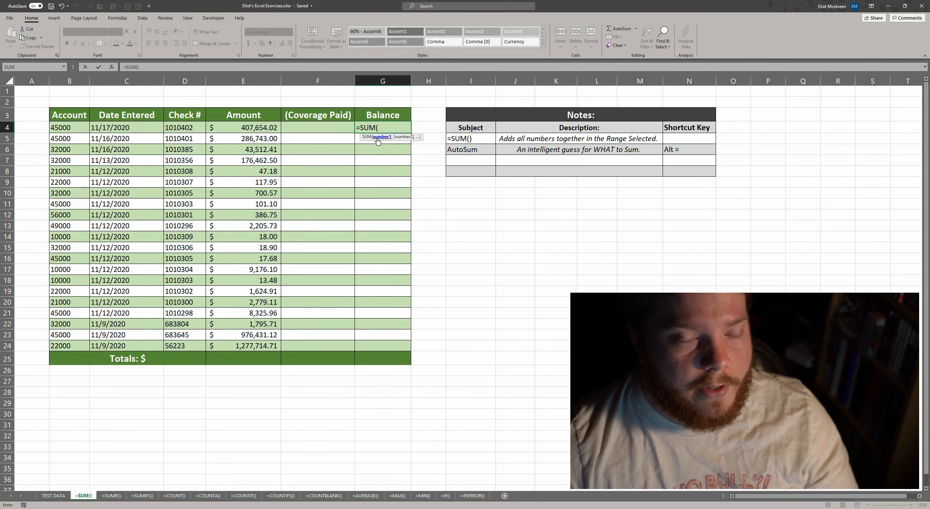
pyautogui.press('Escape')
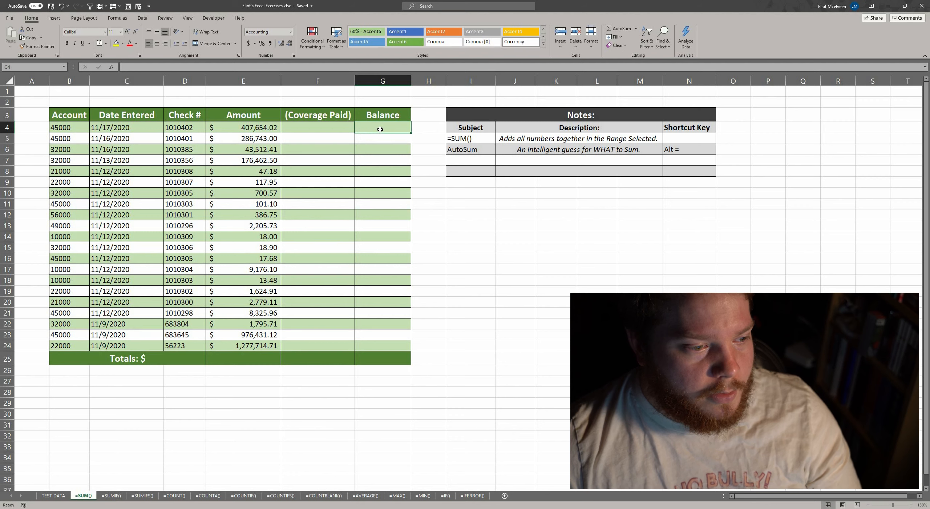
# - Enter the formula =SUM(E4,F4) in Balance cell G4 to combine the first row's amount and coverage paid
pyautogui.write('=sum')
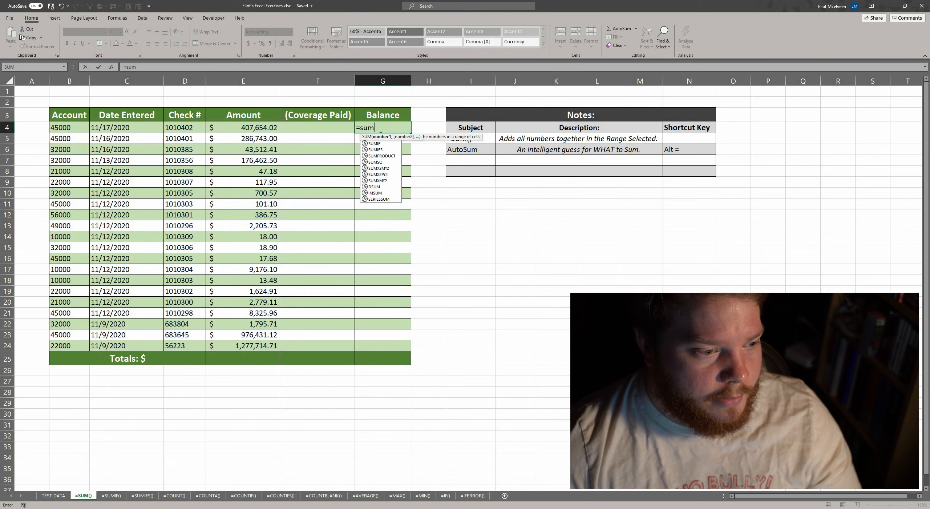
pyautogui.press('Tab')
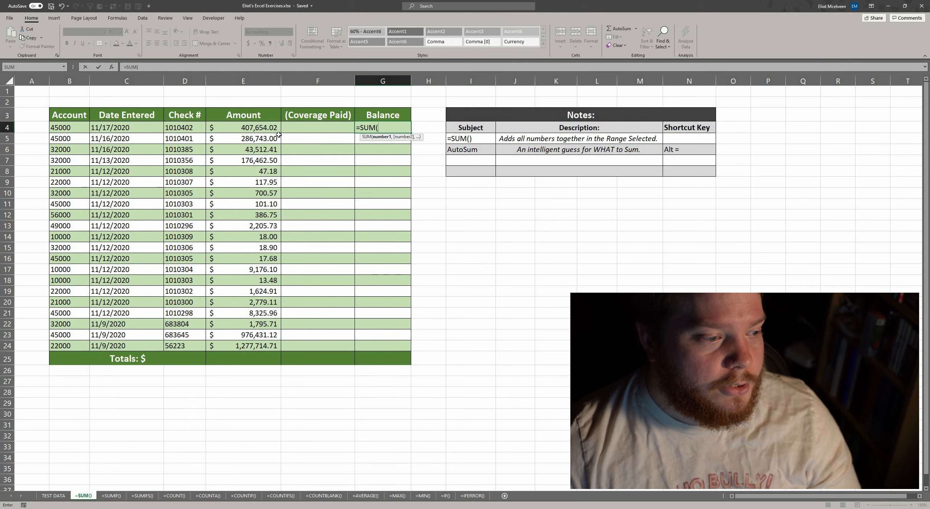
pyautogui.click(268, 127)
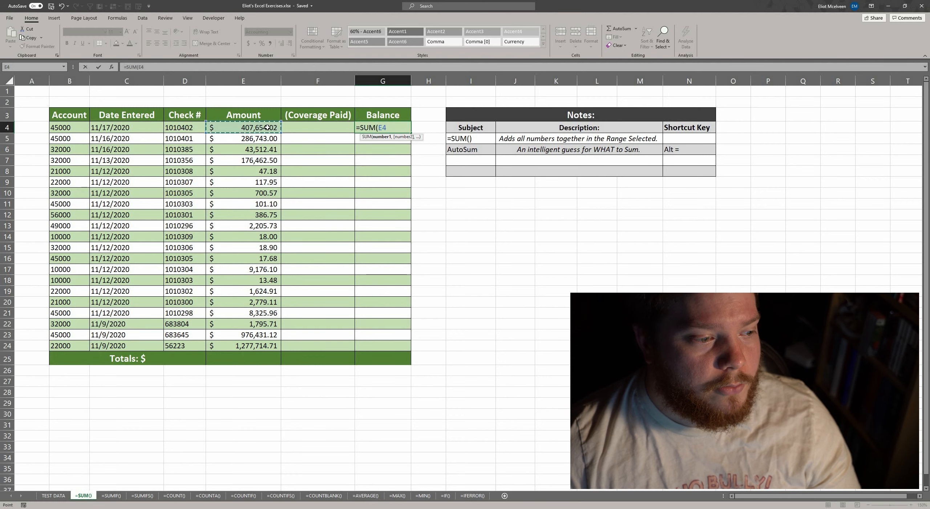
pyautogui.write(',')
pyautogui.click(301, 128)
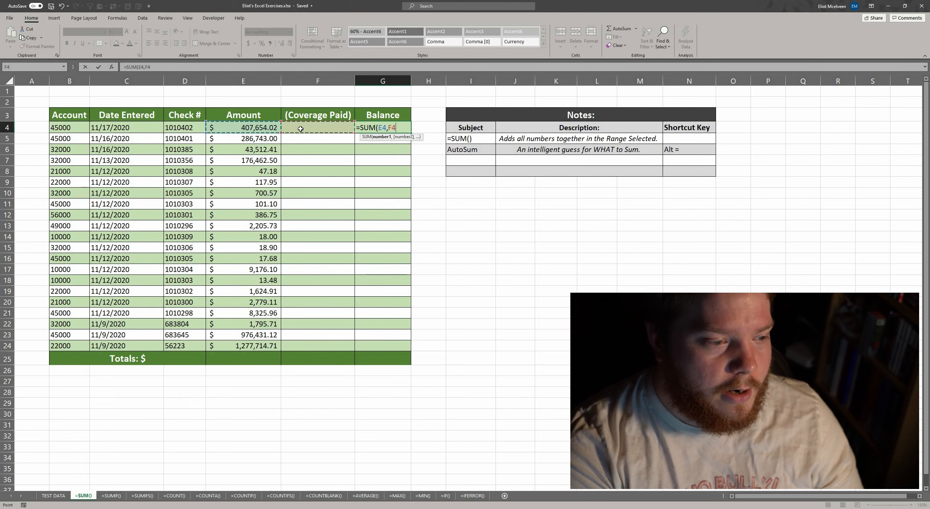
pyautogui.write(')')
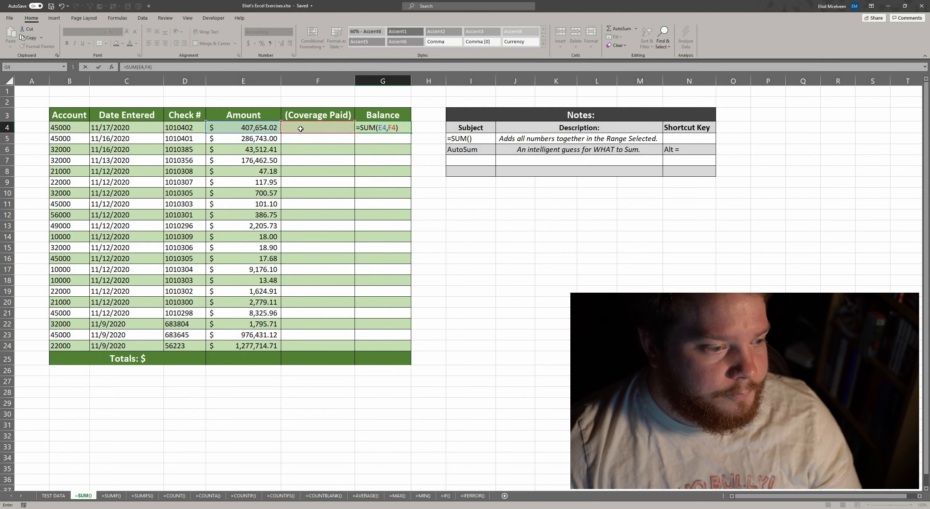
pyautogui.press('Return')
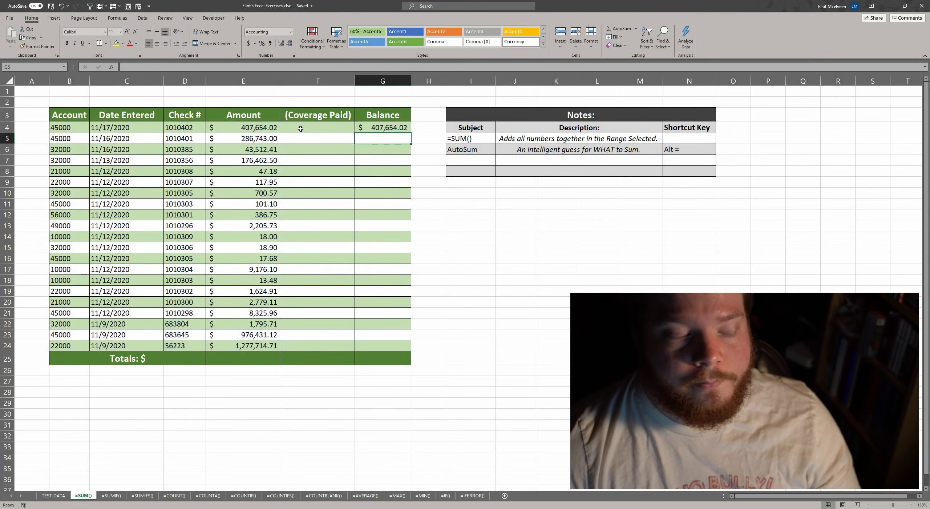
# - Enter -400000 as the first row's coverage paid in cell F4
pyautogui.click(381, 128)
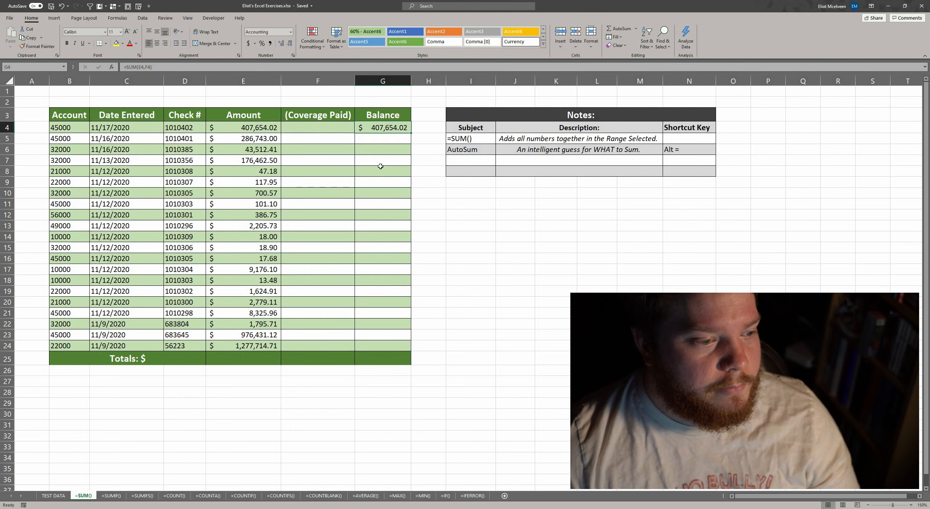
pyautogui.click(259, 130)
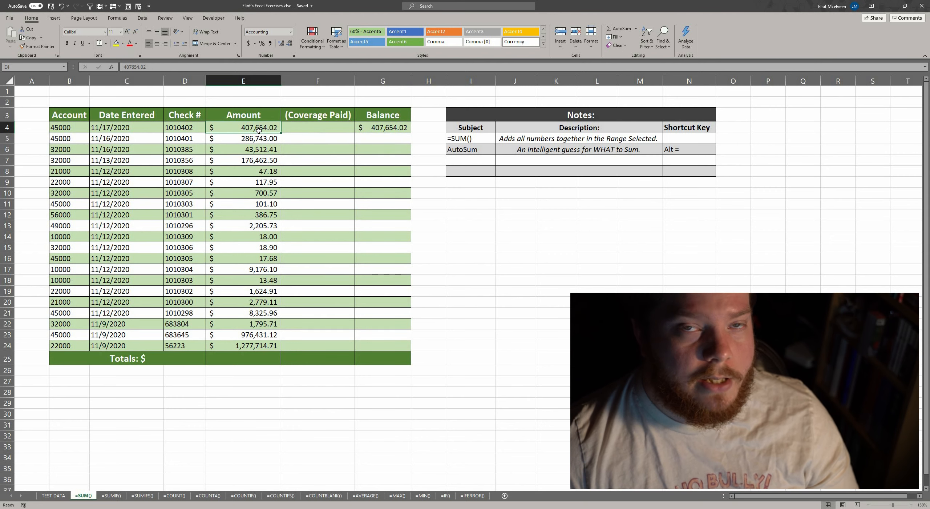
pyautogui.click(302, 130)
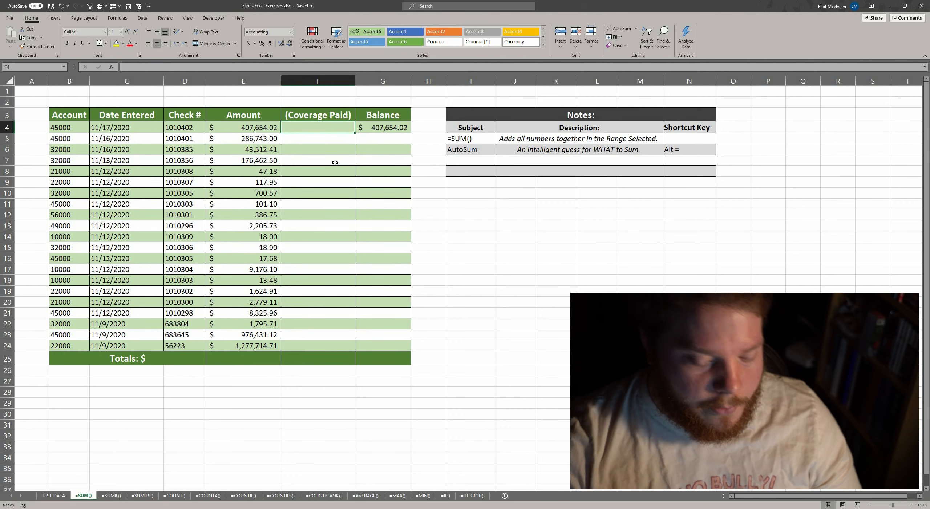
pyautogui.write('-')
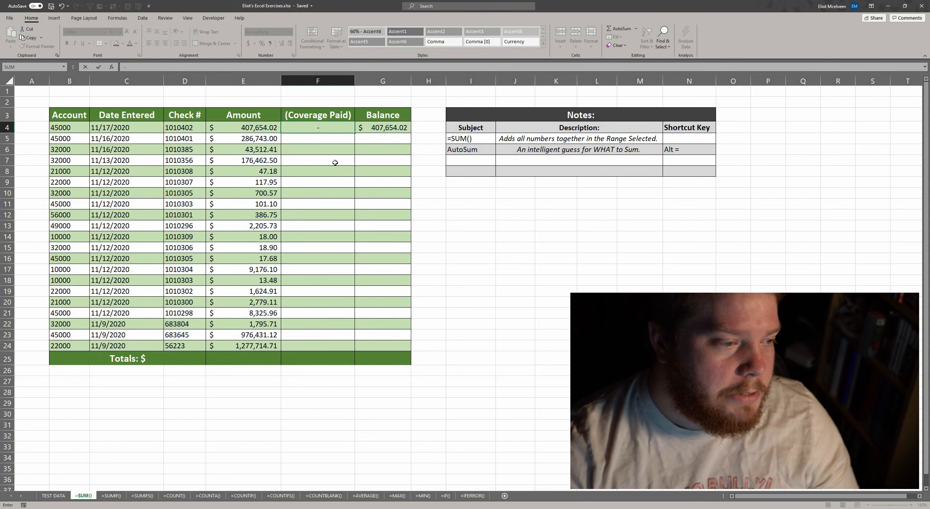
pyautogui.write('4000')
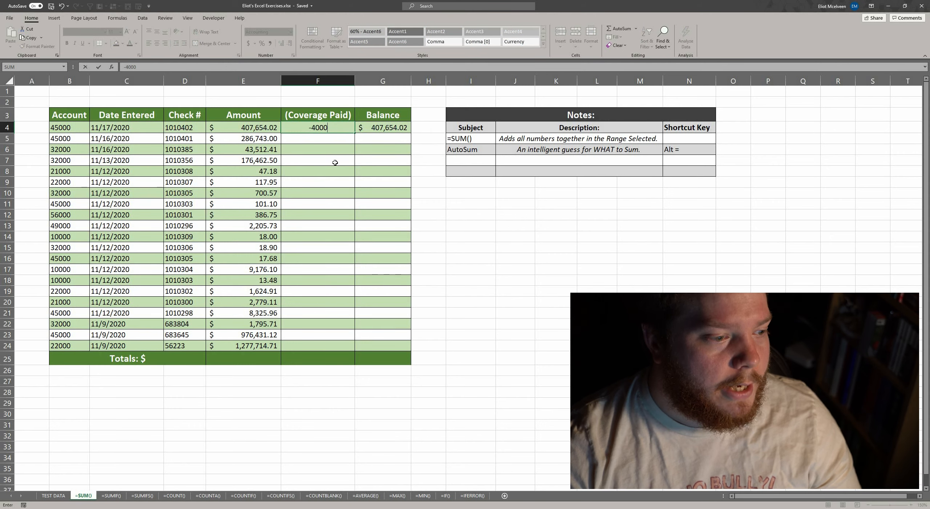
pyautogui.write('00')
pyautogui.press('Return')
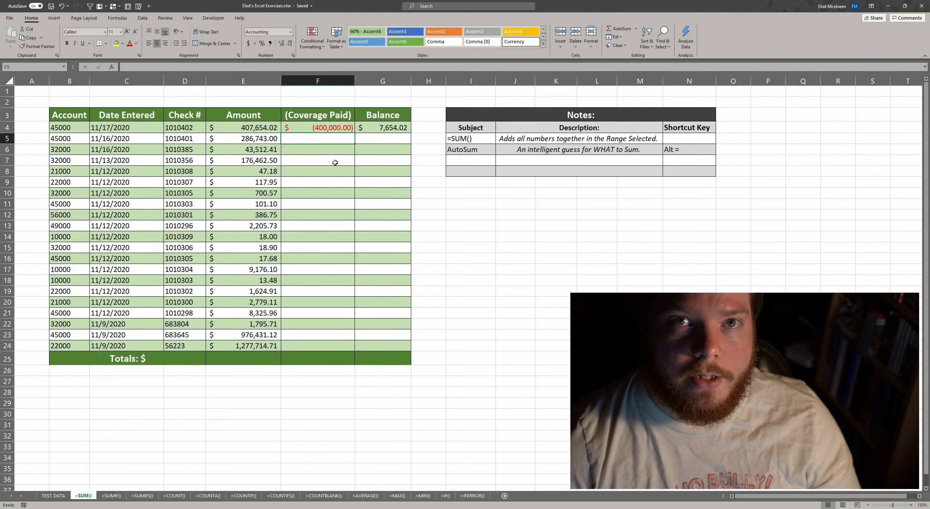
# - Review the first row's amount, coverage and balance cells, and set the coverage paid in F4 to -407654.02
pyautogui.click(261, 129)
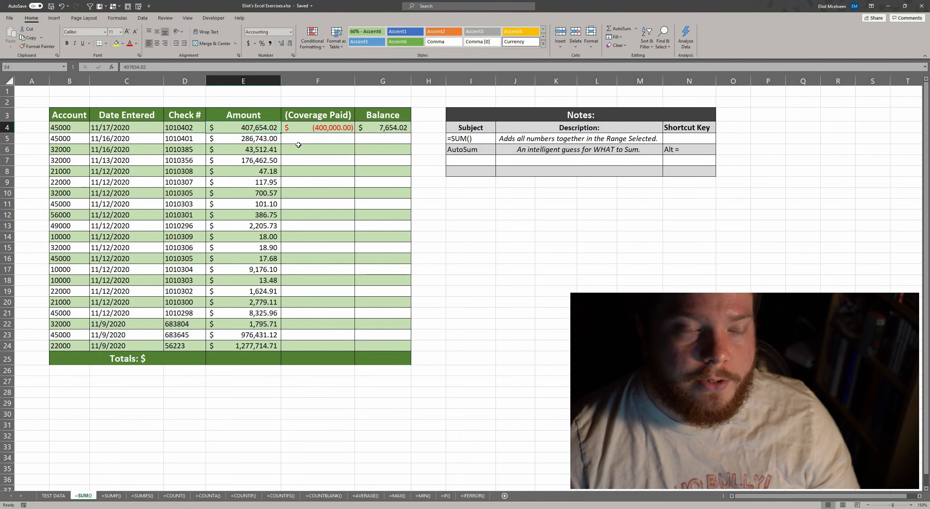
pyautogui.click(336, 128)
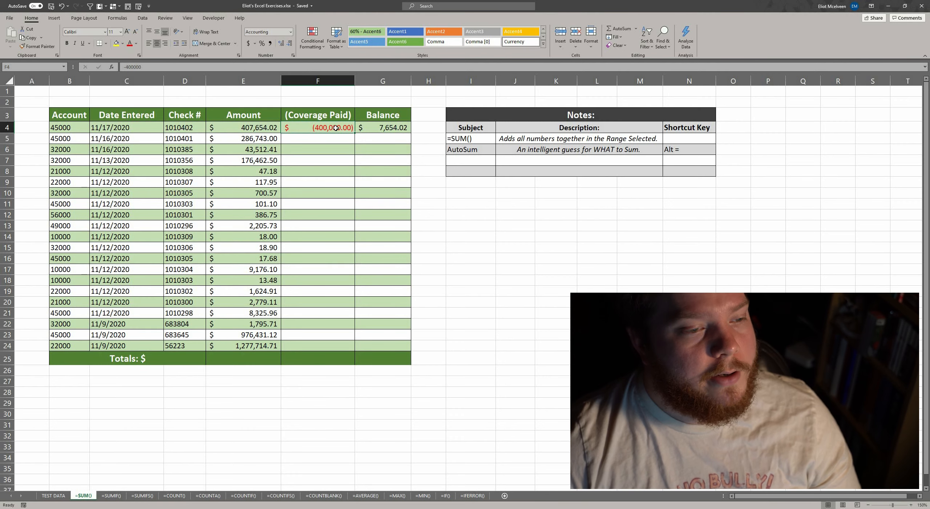
pyautogui.click(374, 130)
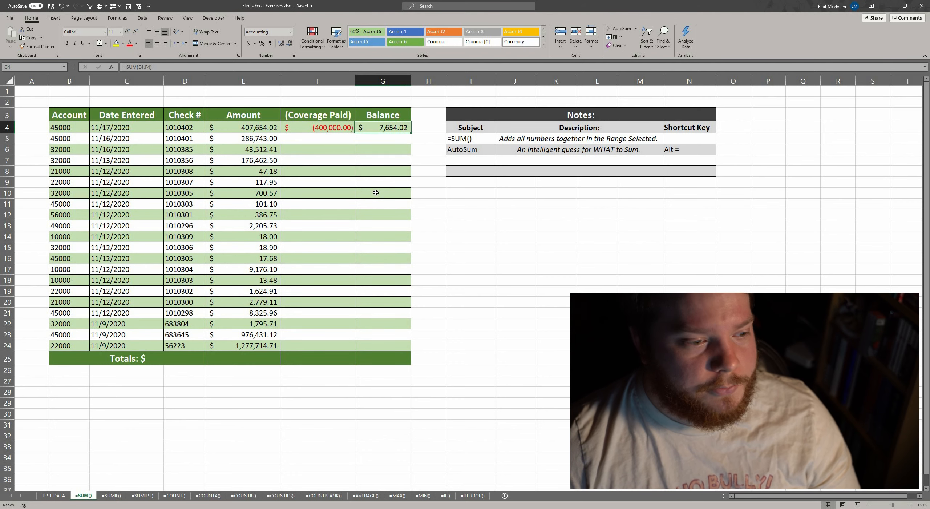
pyautogui.click(331, 128)
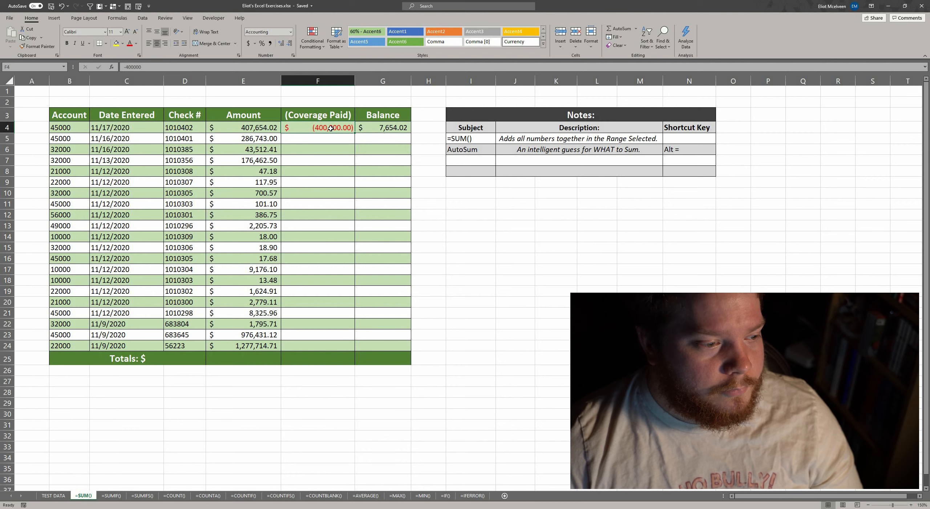
pyautogui.write('-407')
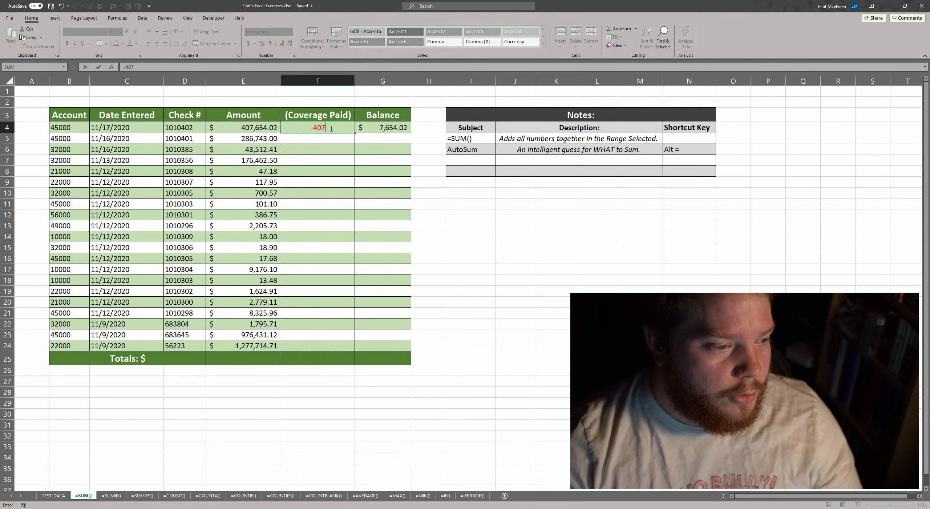
pyautogui.write('654.')
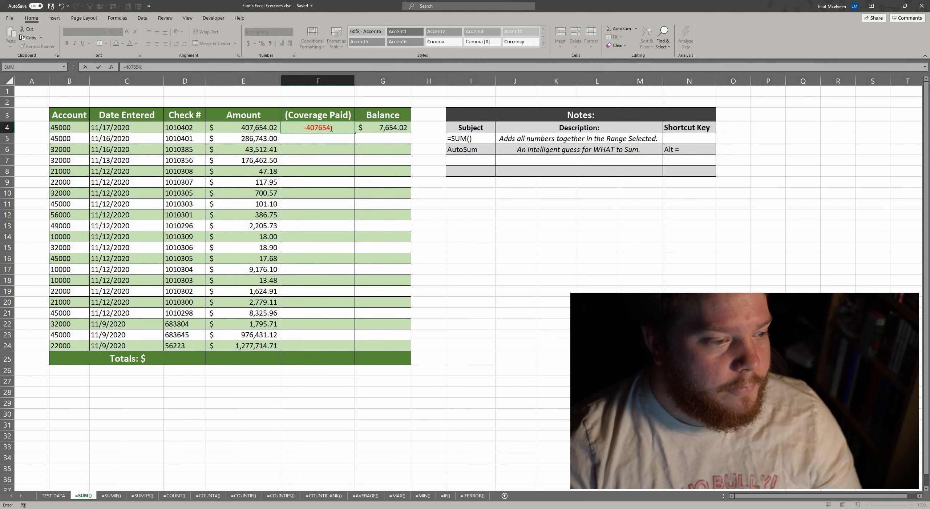
pyautogui.write('02')
pyautogui.press('Tab')
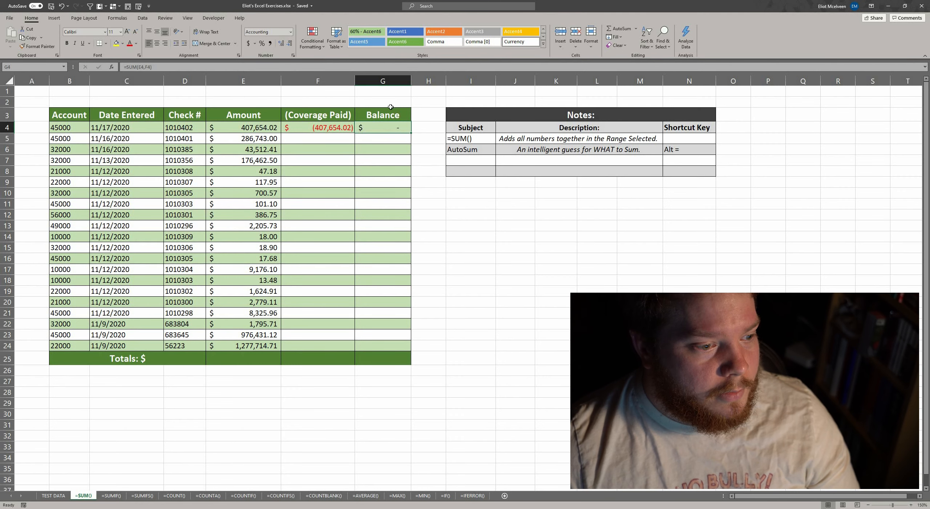
# - Inspect the SUM formula in Balance cell G4 and the first row's amount and coverage cells it combines
pyautogui.moveTo(152, 66); pyautogui.dragTo(122, 67)
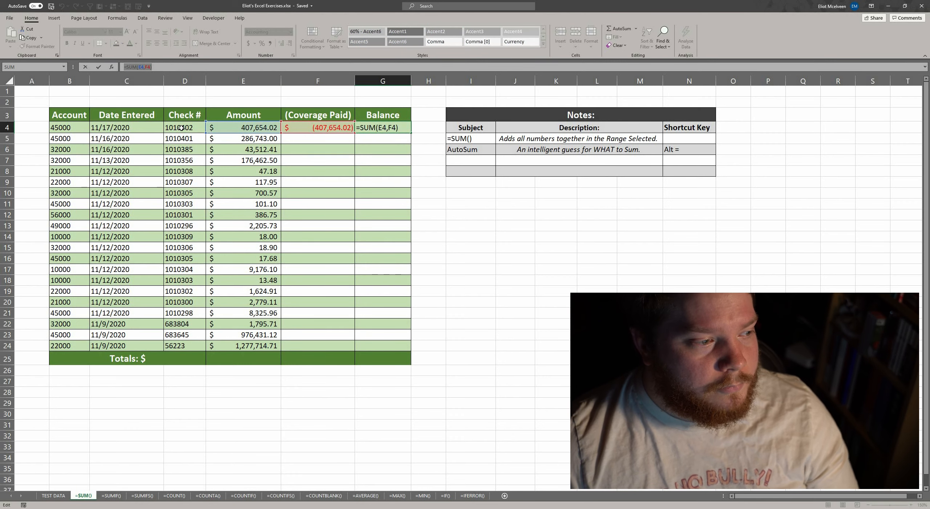
pyautogui.press('Escape')
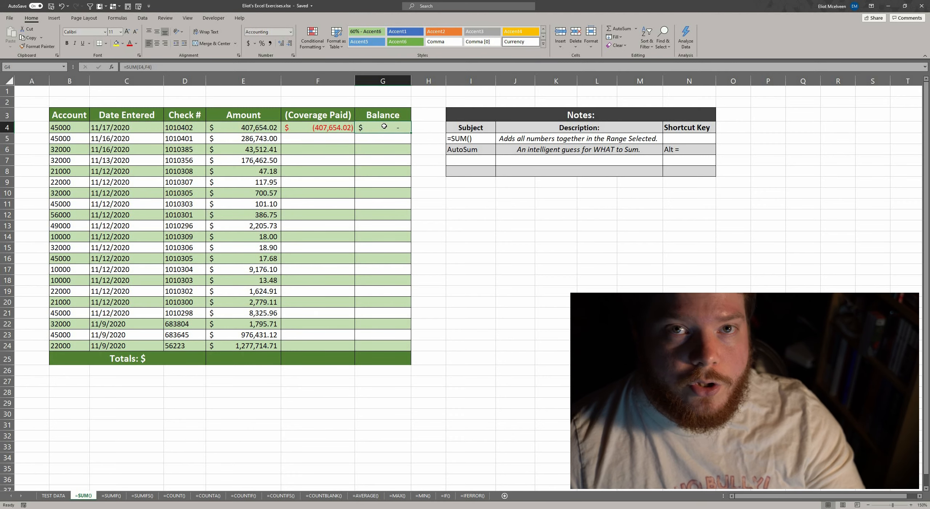
pyautogui.doubleClick(384, 126)
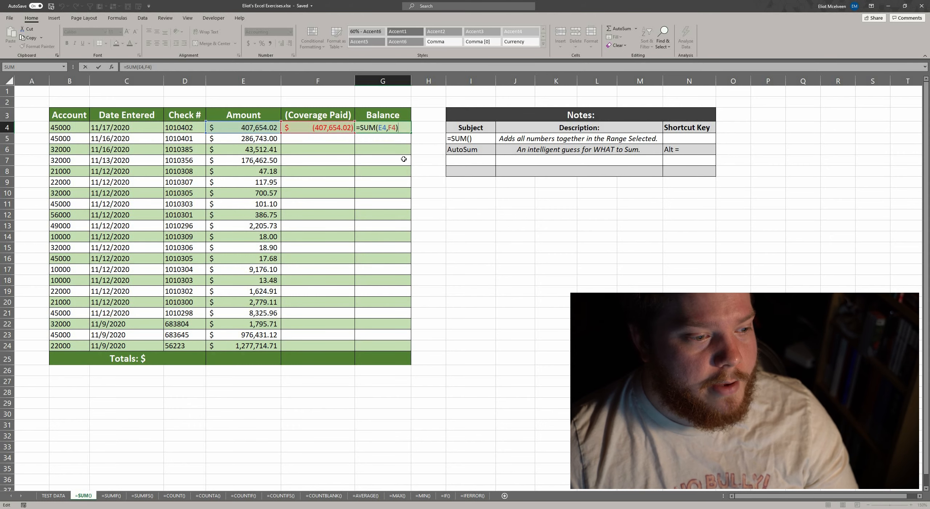
pyautogui.hotkey('ctrl', 'Return')
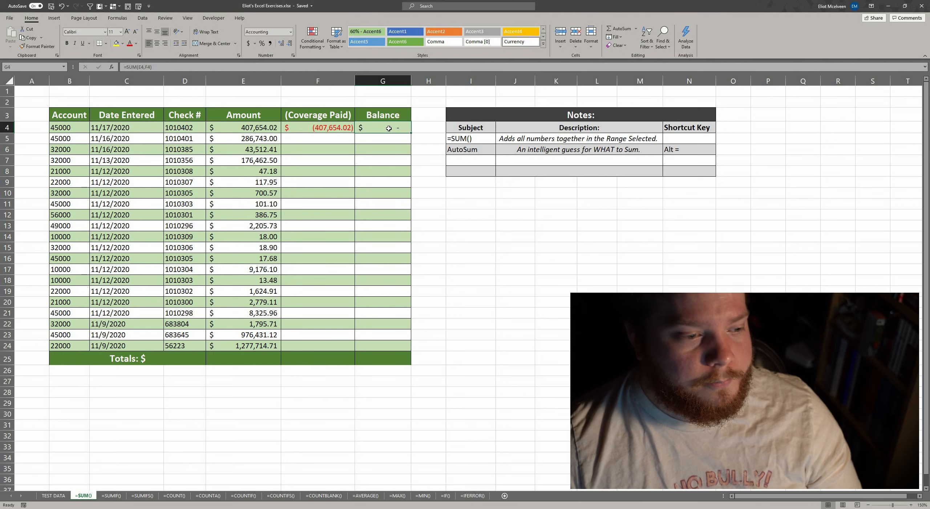
pyautogui.moveTo(262, 128); pyautogui.dragTo(310, 124)
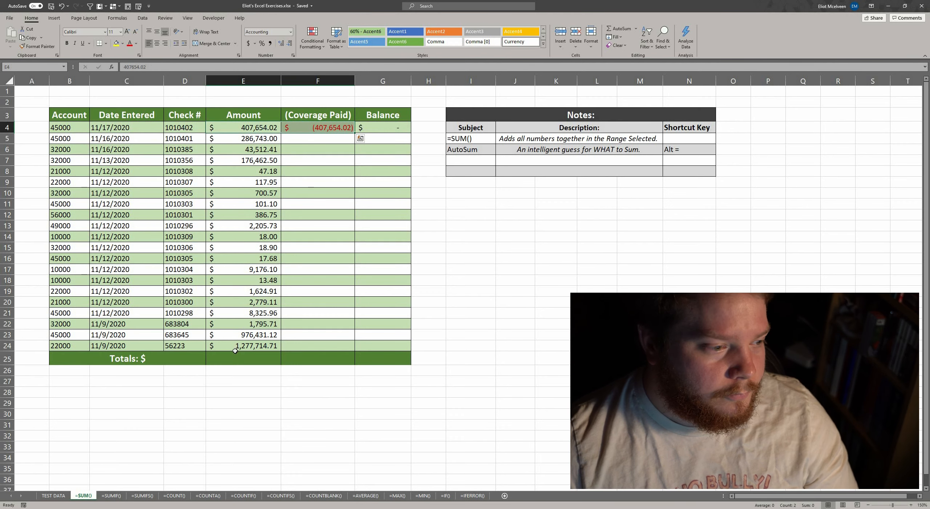
# - Total the Amount column in cell E25 with =SUM(E4:E24), and check it against the sum of the selected amounts
pyautogui.click(248, 361)
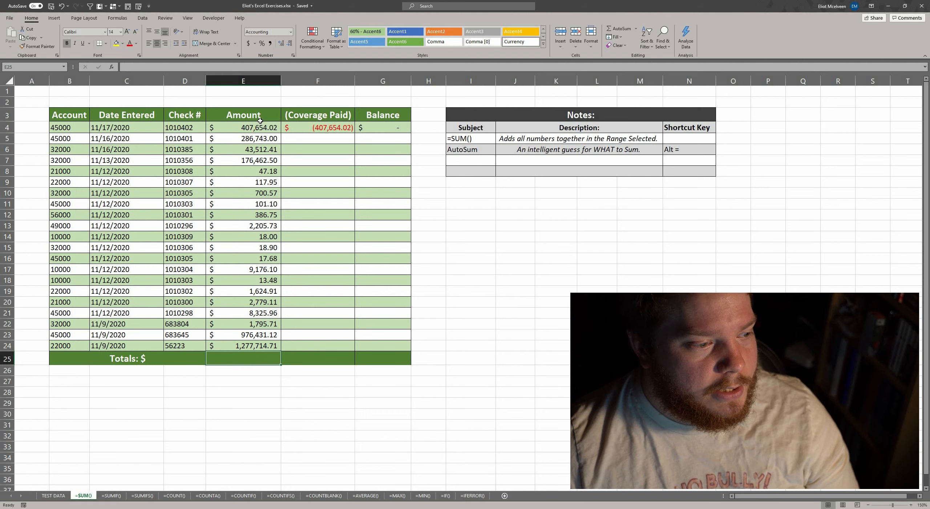
pyautogui.moveTo(260, 121); pyautogui.dragTo(254, 347)
pyautogui.click(253, 356)
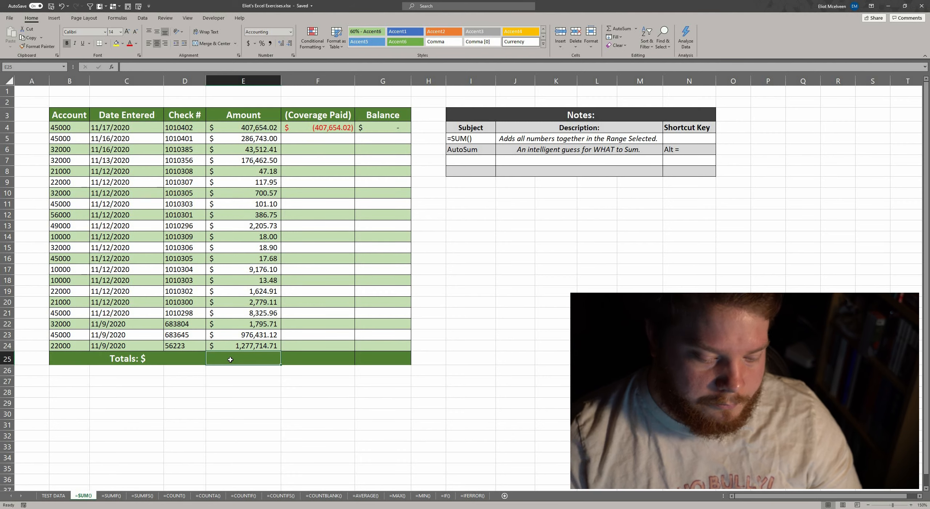
pyautogui.write('=sum')
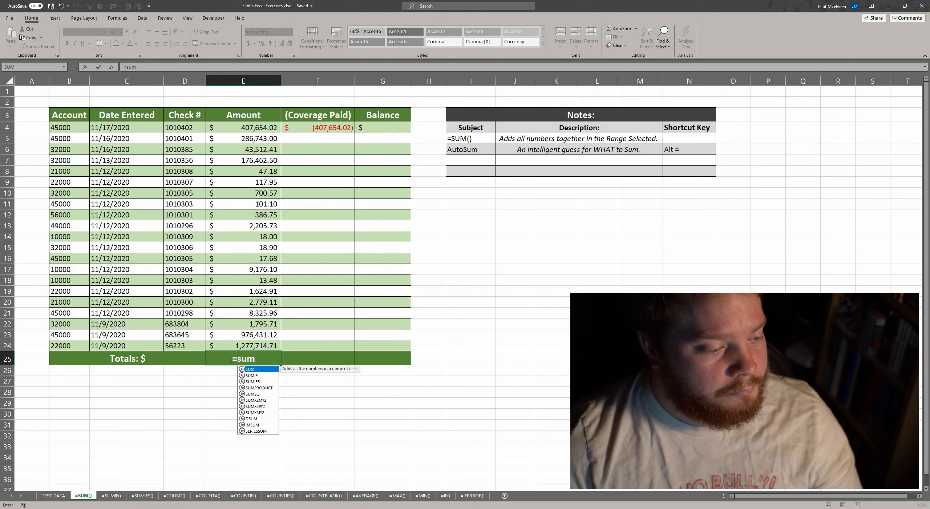
pyautogui.press('Tab')
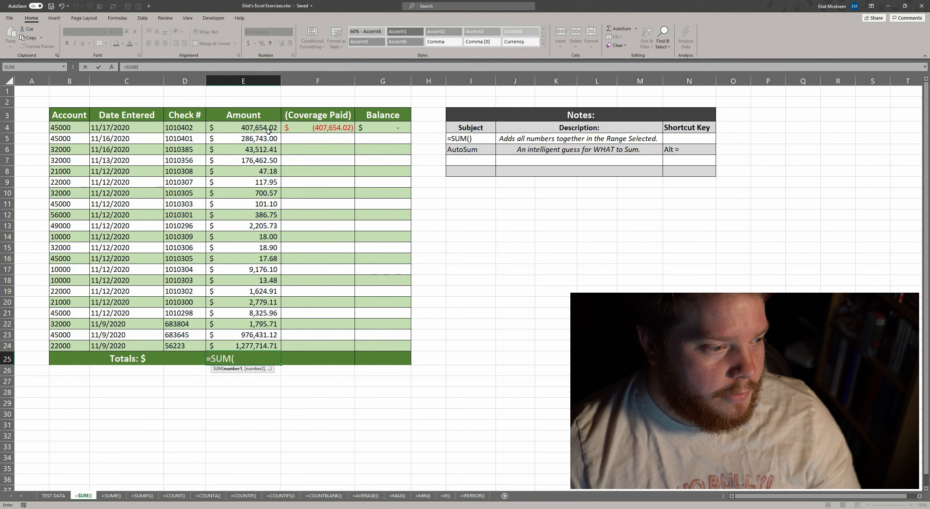
pyautogui.moveTo(268, 131); pyautogui.dragTo(260, 344)
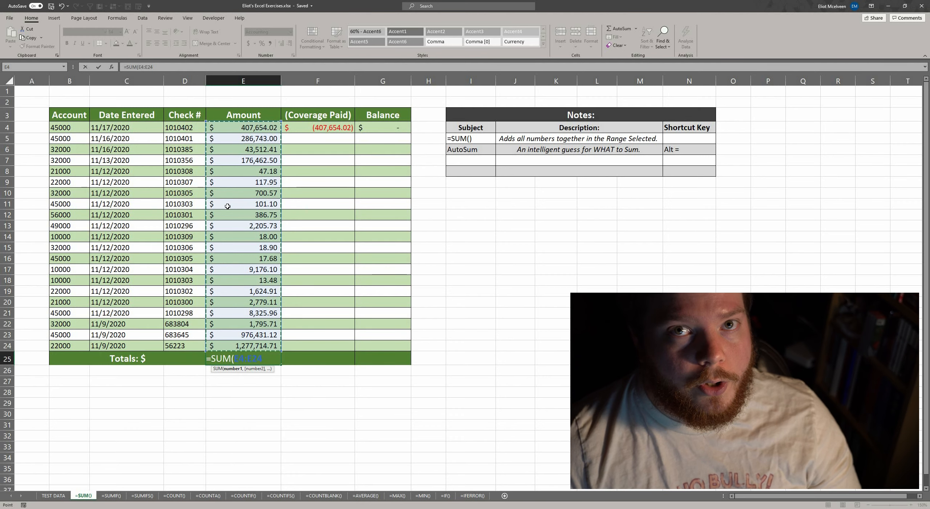
pyautogui.press('Return')
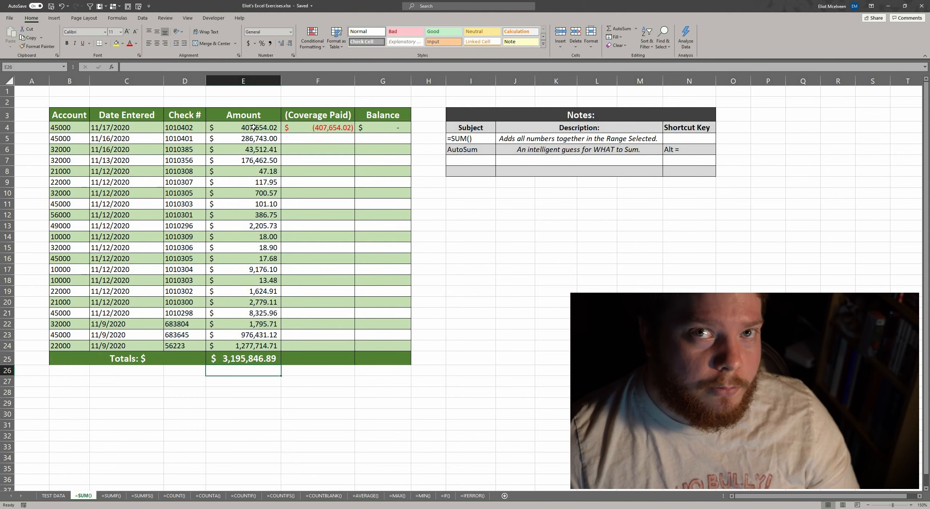
pyautogui.moveTo(254, 128); pyautogui.dragTo(251, 344)
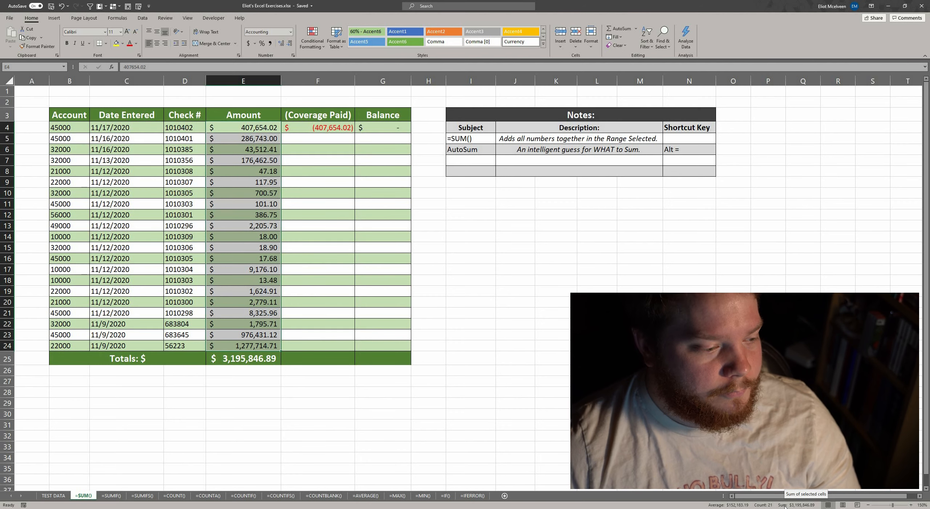
pyautogui.click(263, 378)
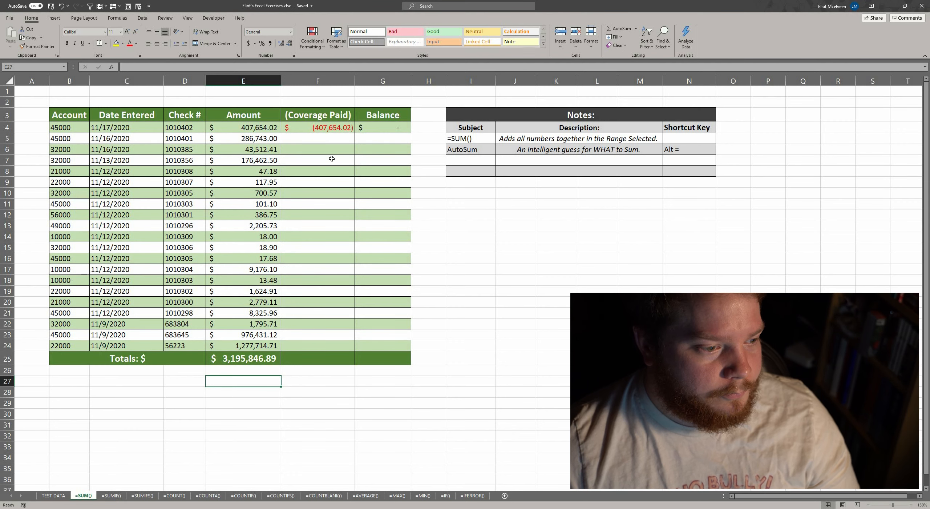
# - Fill the Balance formula from cell G4 down through G24
pyautogui.click(373, 131)
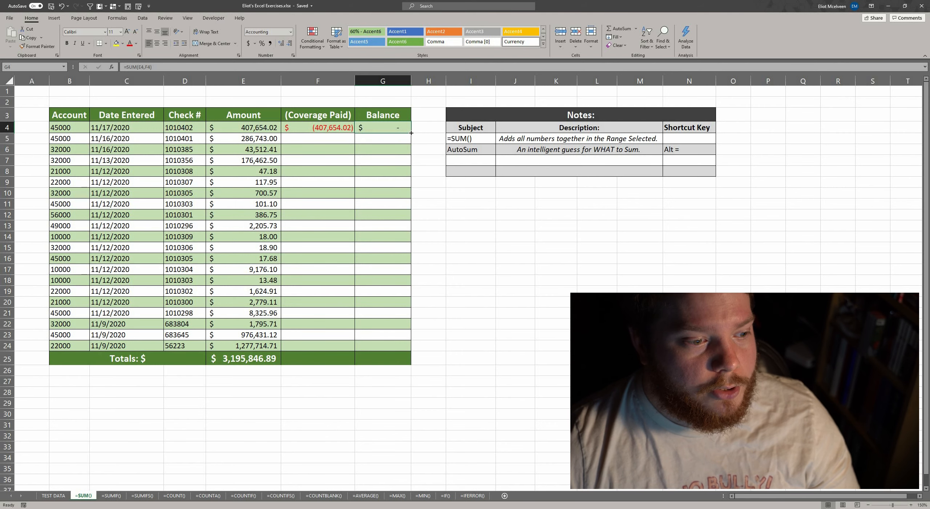
pyautogui.moveTo(411, 133); pyautogui.dragTo(390, 350)
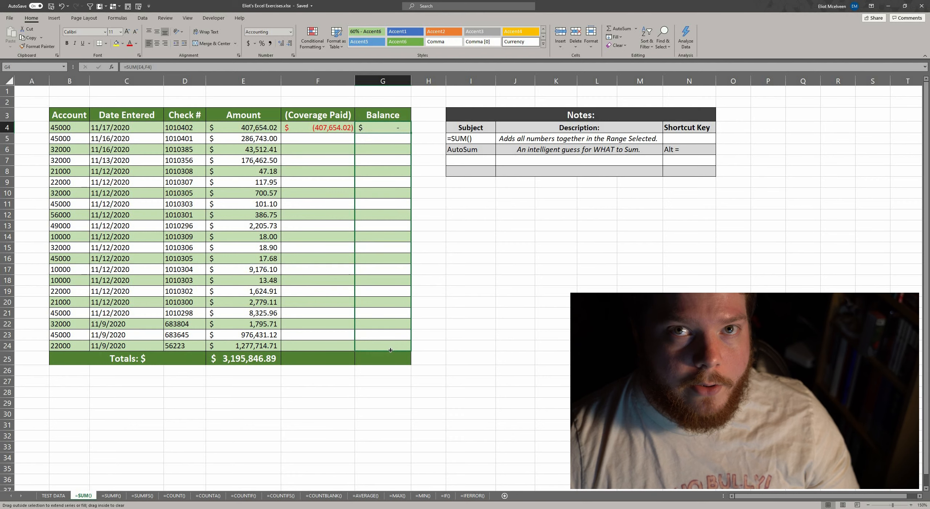
pyautogui.moveTo(390, 350); pyautogui.dragTo(390, 350)
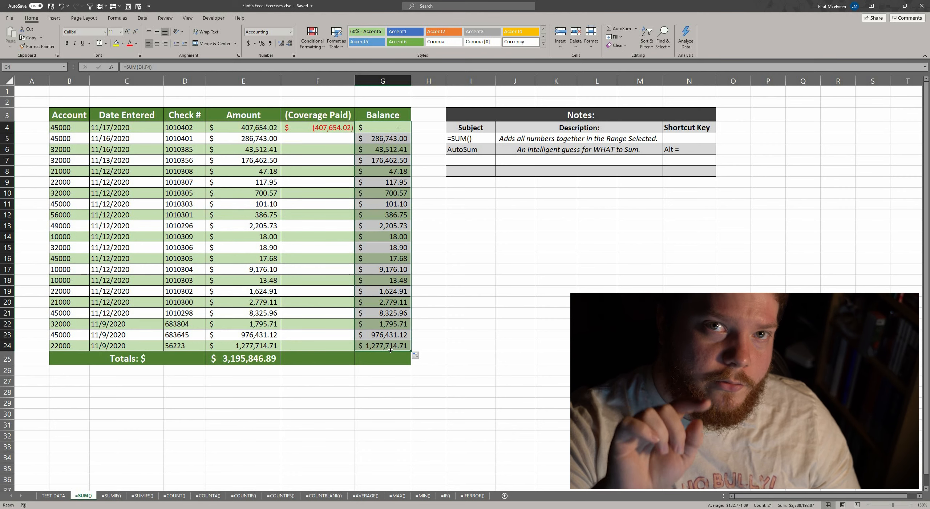
# - Examine how the SUM formula's row references change down the Balance column from G4 to G19
pyautogui.click(390, 131)
pyautogui.click(125, 67)
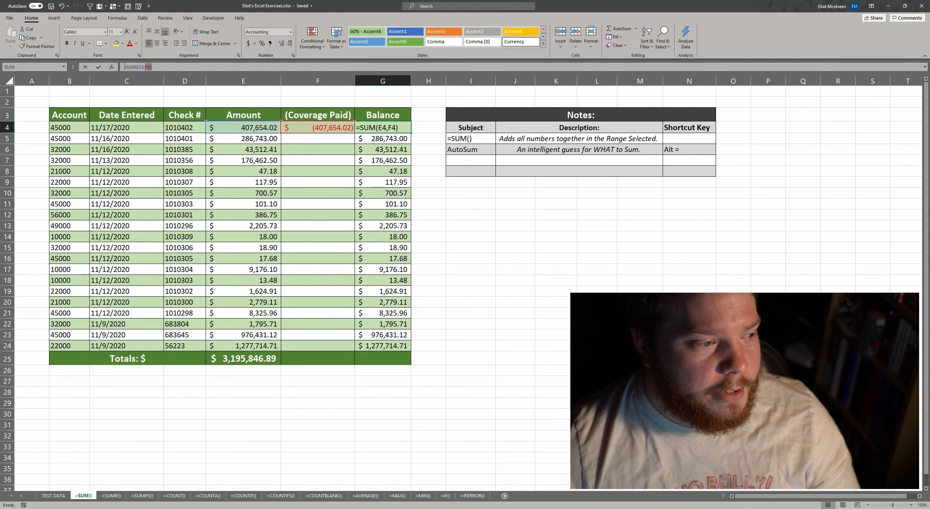
pyautogui.moveTo(124, 67); pyautogui.dragTo(123, 67)
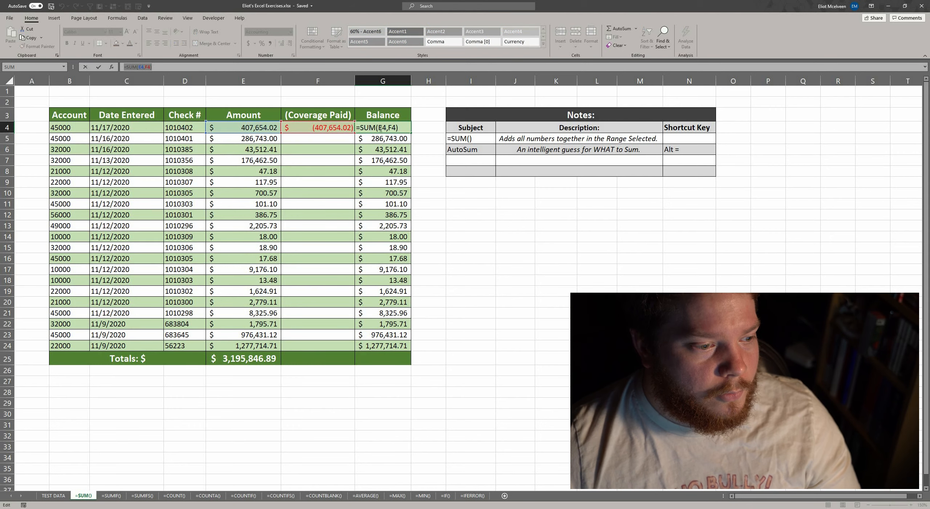
pyautogui.press('Escape')
pyautogui.press('Down')
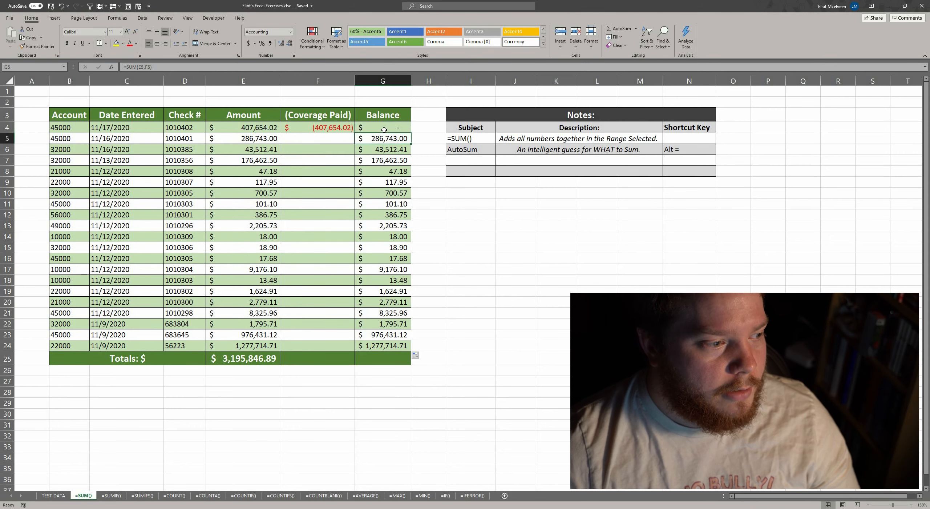
pyautogui.press('Down')
pyautogui.press('Down')
pyautogui.press('Down')
pyautogui.press('Down')
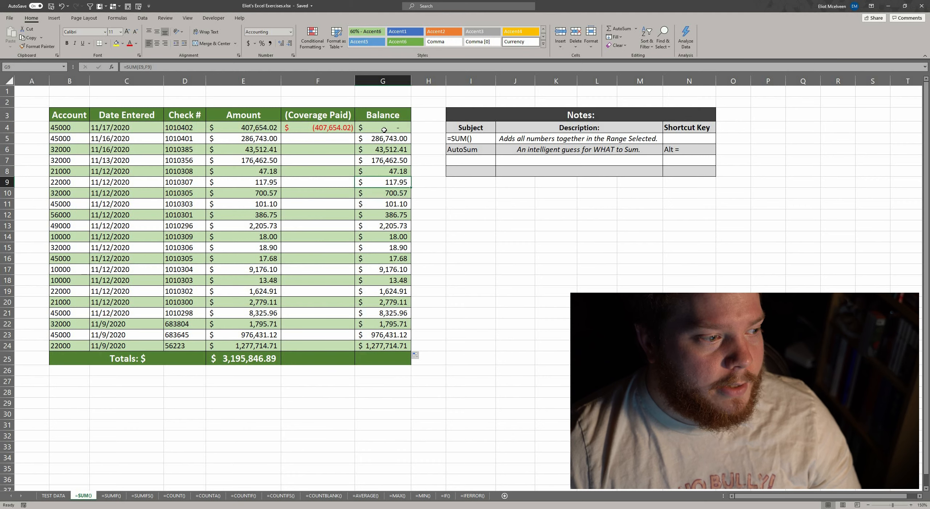
pyautogui.press('Down')
pyautogui.press('Down')
pyautogui.press('Down')
pyautogui.press('Down')
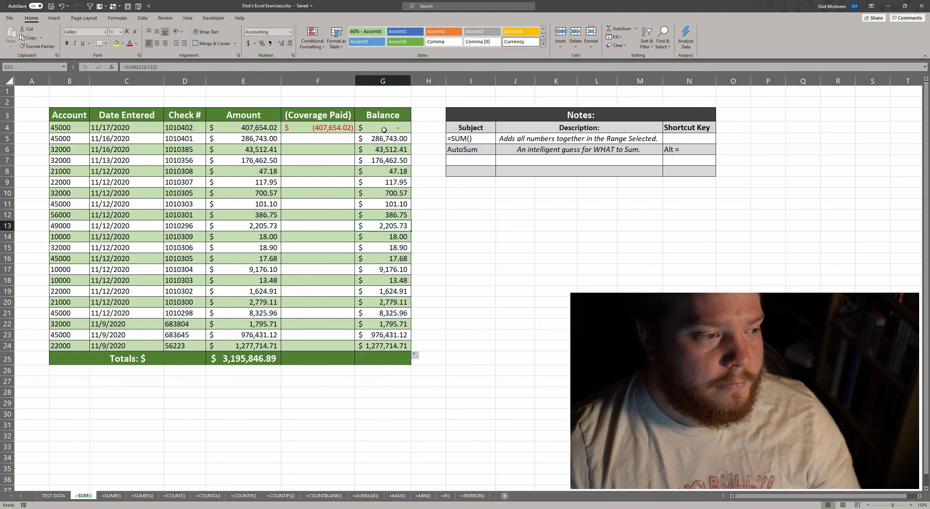
pyautogui.press('Down')
pyautogui.press('Down')
pyautogui.press('Down')
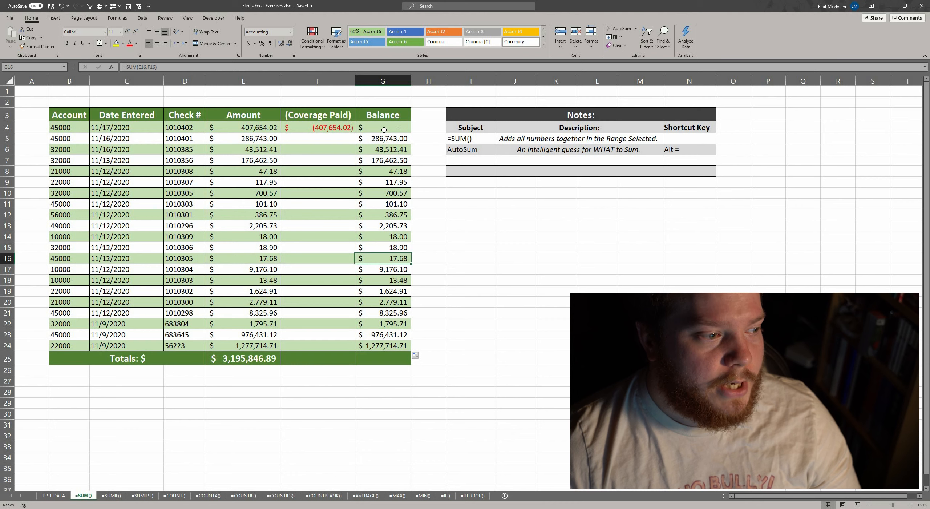
pyautogui.press('Up')
pyautogui.press('Down')
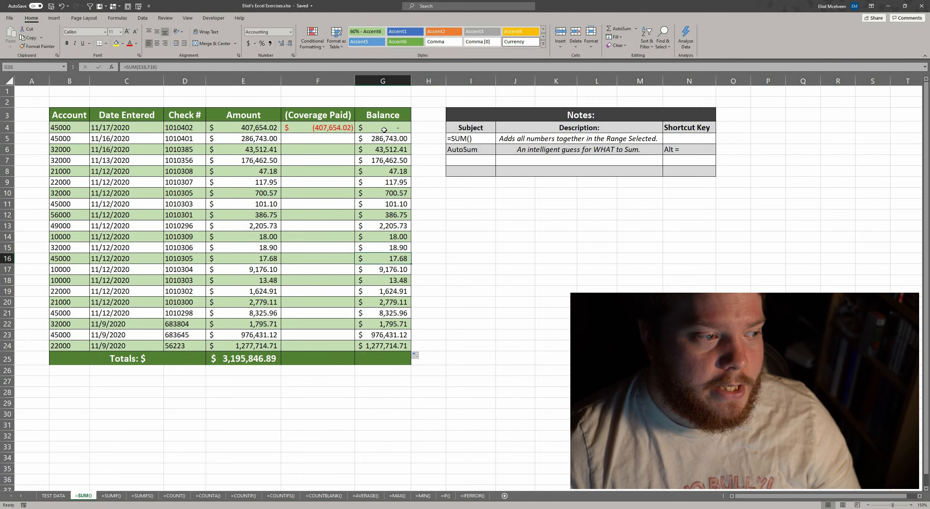
pyautogui.press('Down')
pyautogui.press('Down')
pyautogui.press('Down')
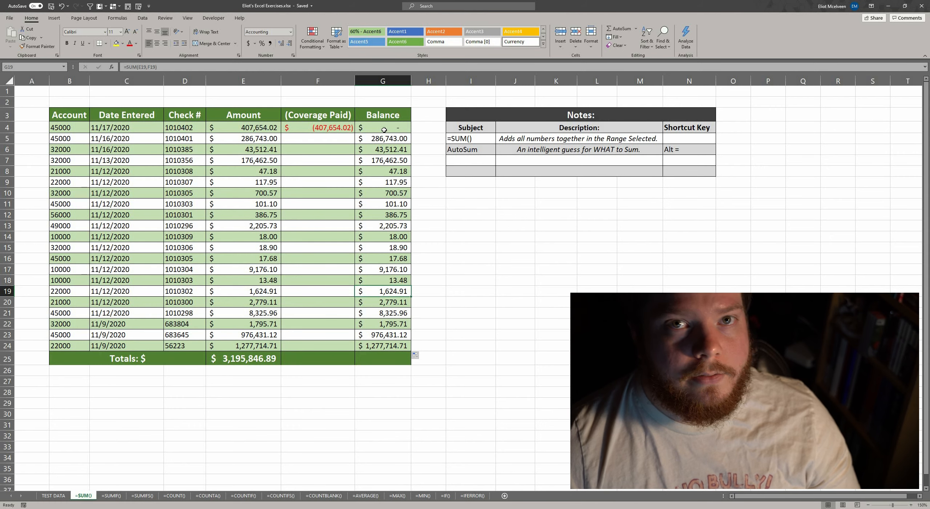
# - Enter -47.18 as the coverage paid in cell F8 for check 1010308
pyautogui.click(340, 127)
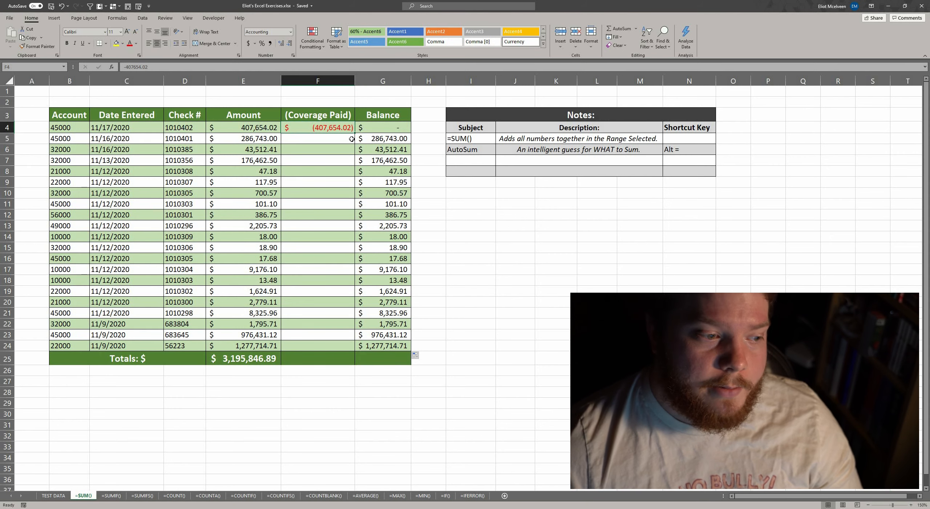
pyautogui.click(334, 145)
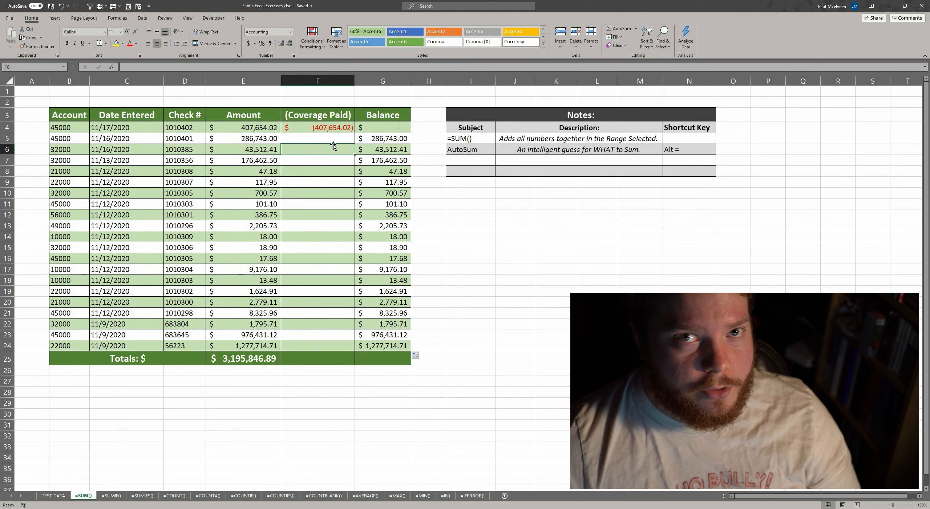
pyautogui.click(319, 170)
pyautogui.write('-')
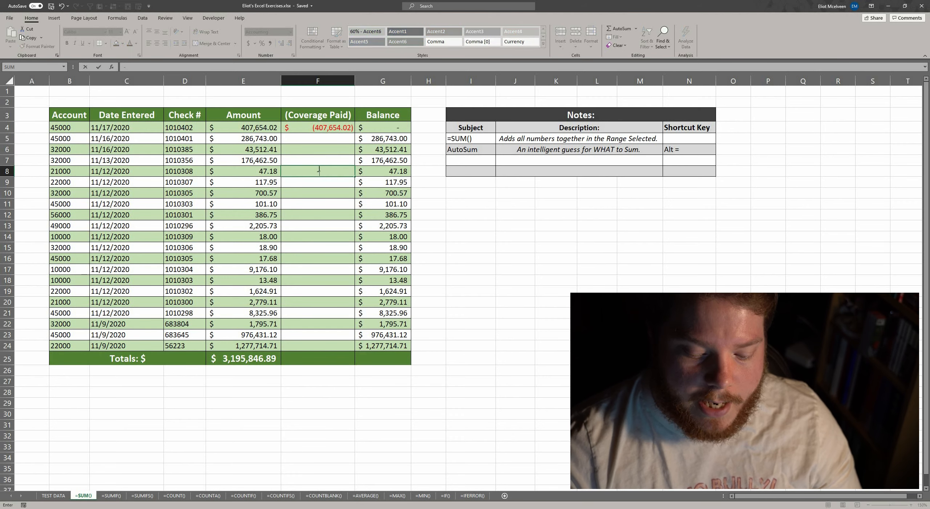
pyautogui.write('47.118')
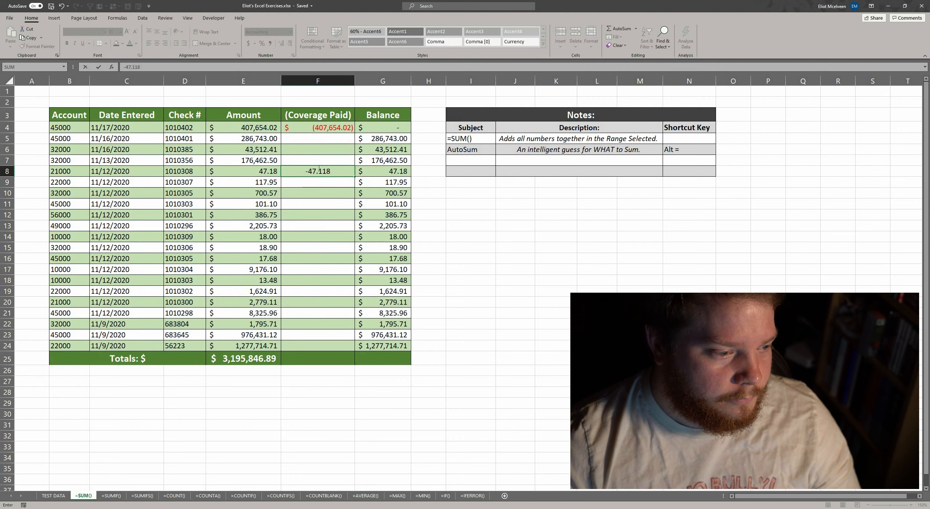
pyautogui.press('BackSpace')
pyautogui.press('BackSpace')
pyautogui.write('8')
pyautogui.press('Return')
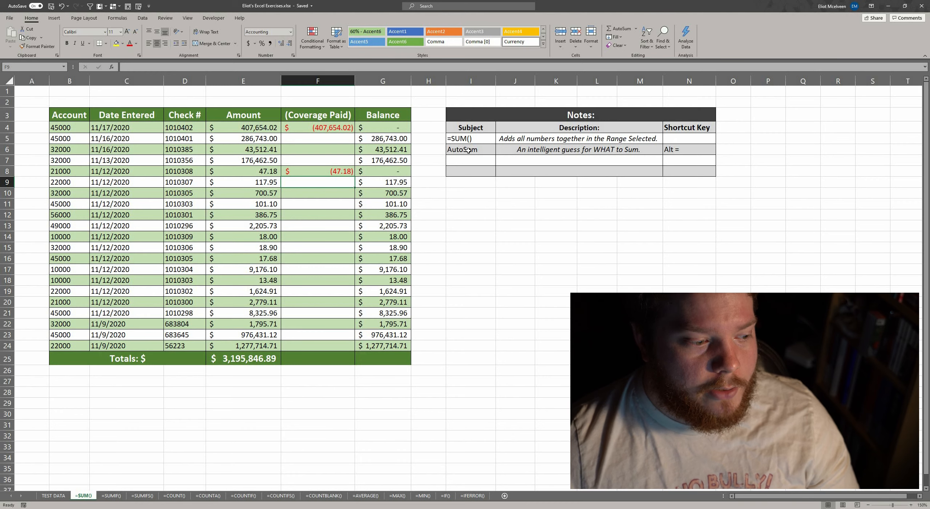
# - Clear the Amount total in cell E25 and recreate it with AutoSum over E4:E24
pyautogui.click(243, 359)
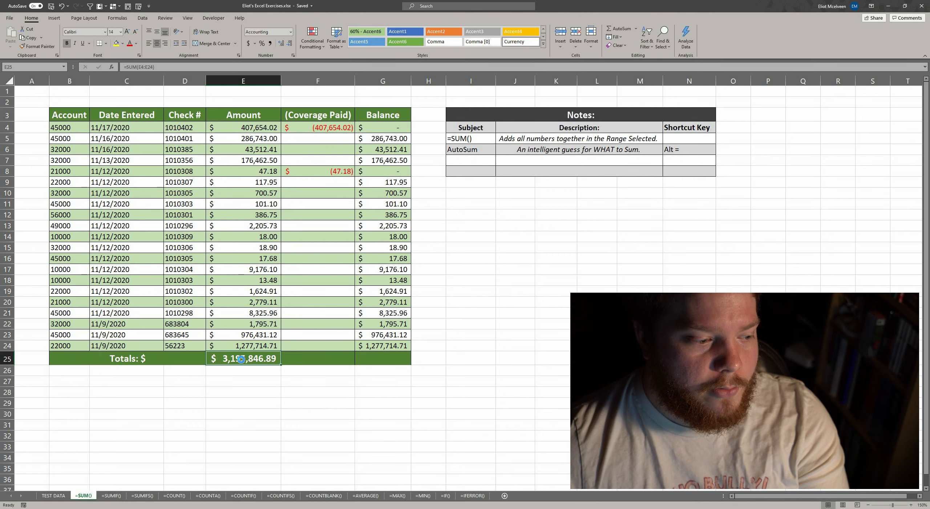
pyautogui.press('Delete')
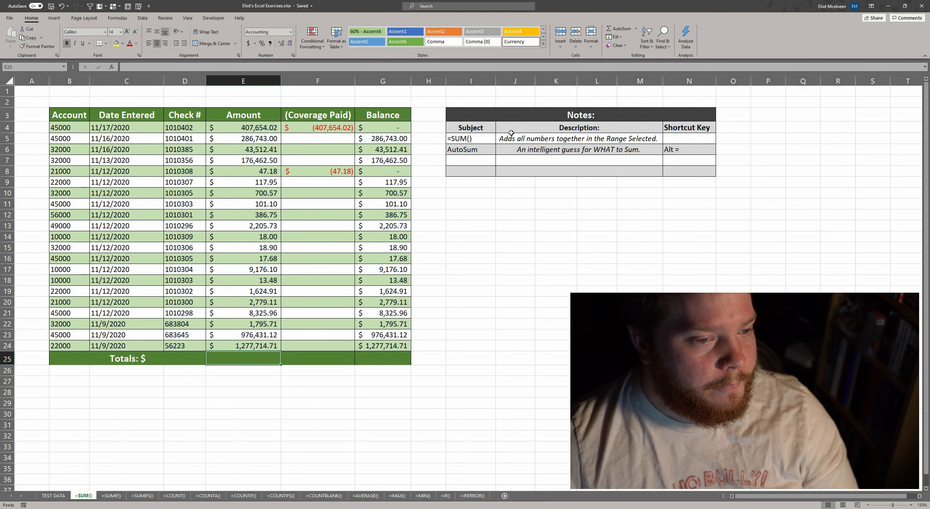
pyautogui.click(620, 29)
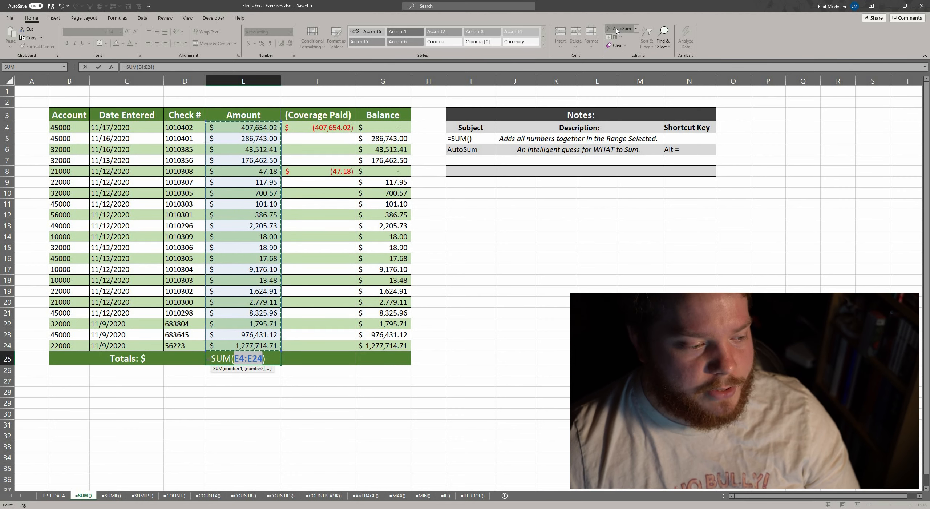
pyautogui.press('Tab')
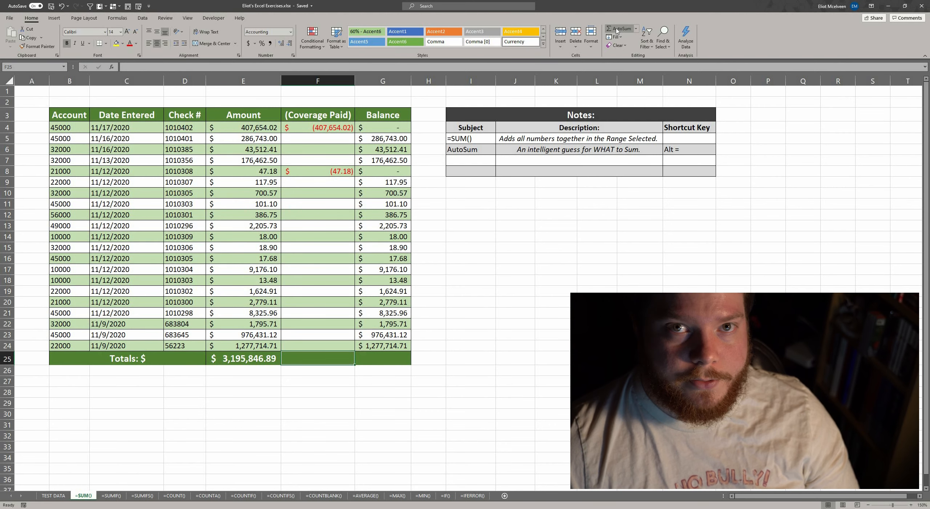
# - Total the Balance column in cell G25 with AutoSum over G4:G24
pyautogui.click(383, 356)
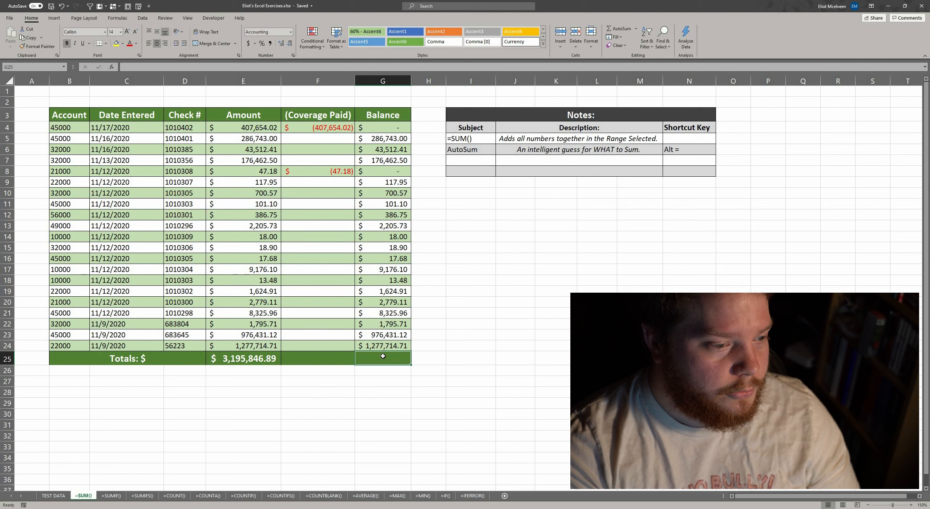
pyautogui.hotkey('alt', '=')
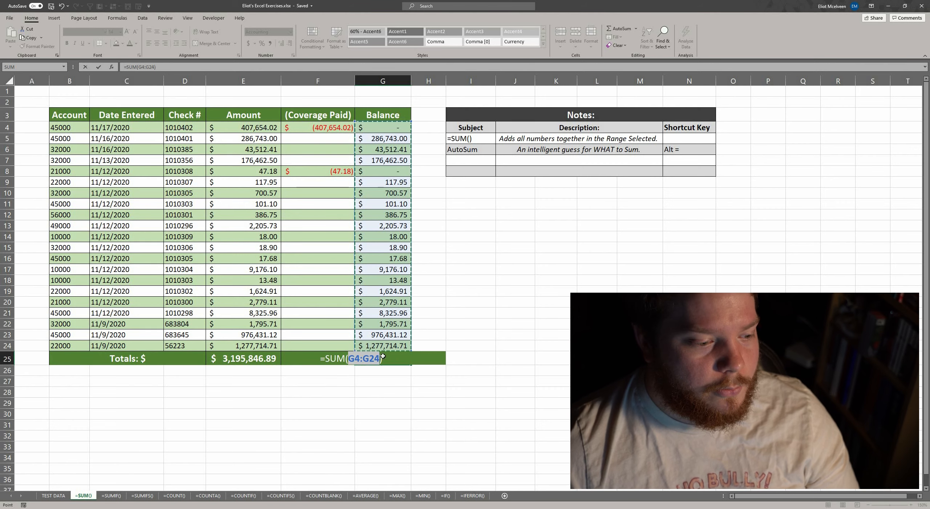
pyautogui.press('Return')
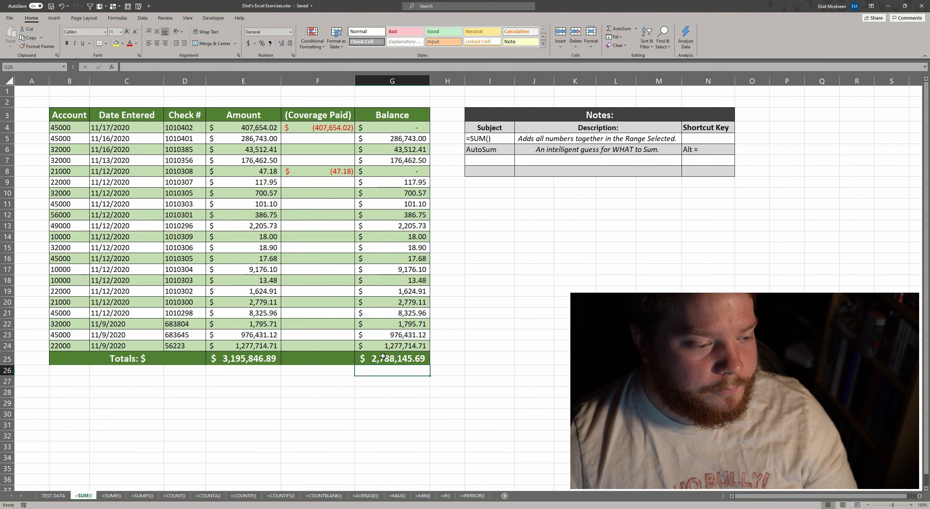
pyautogui.click(335, 359)
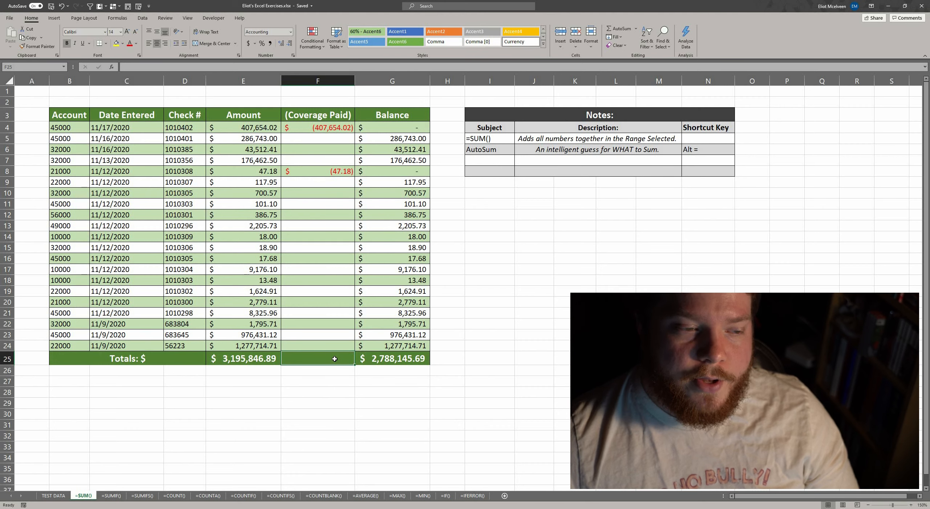
pyautogui.moveTo(333, 359)
pyautogui.mouseDown()
pyautogui.moveTo(324, 272)
pyautogui.moveTo(342, 129)
pyautogui.mouseUp()
pyautogui.click(322, 360)
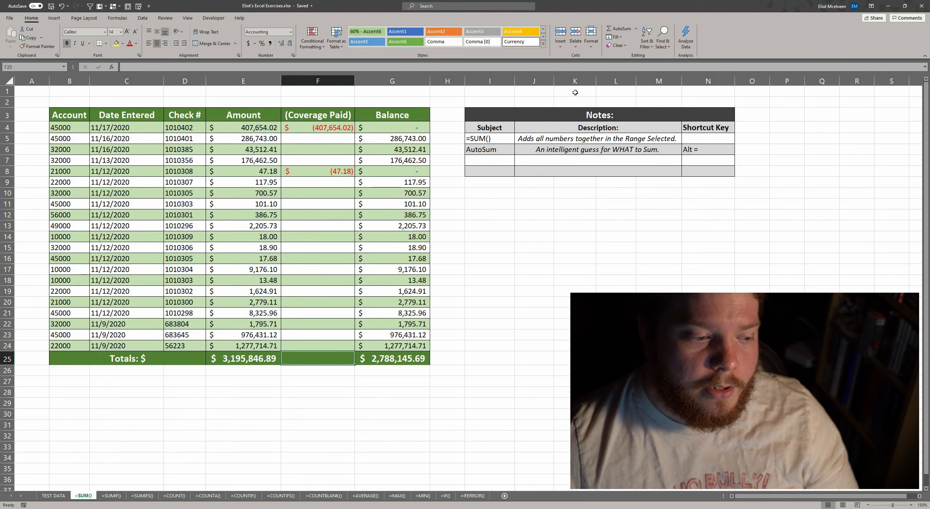
pyautogui.click(619, 29)
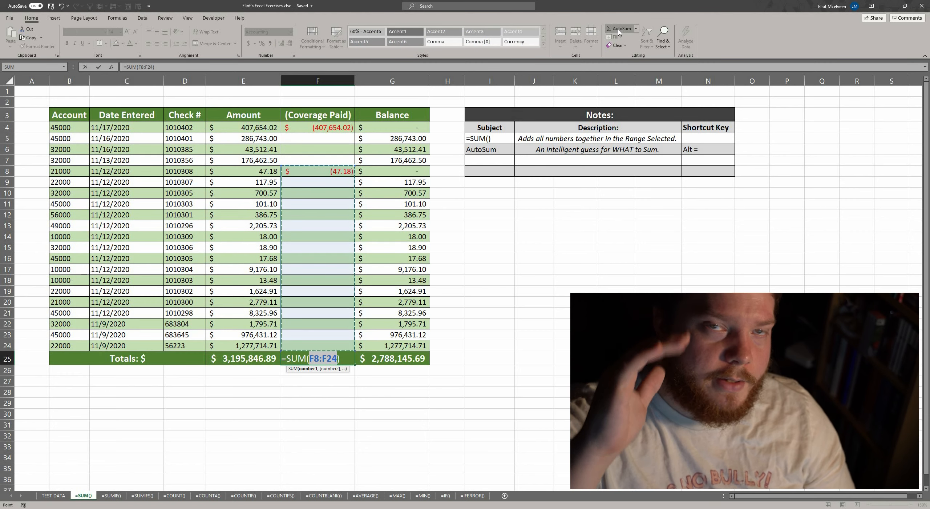
pyautogui.press('Escape')
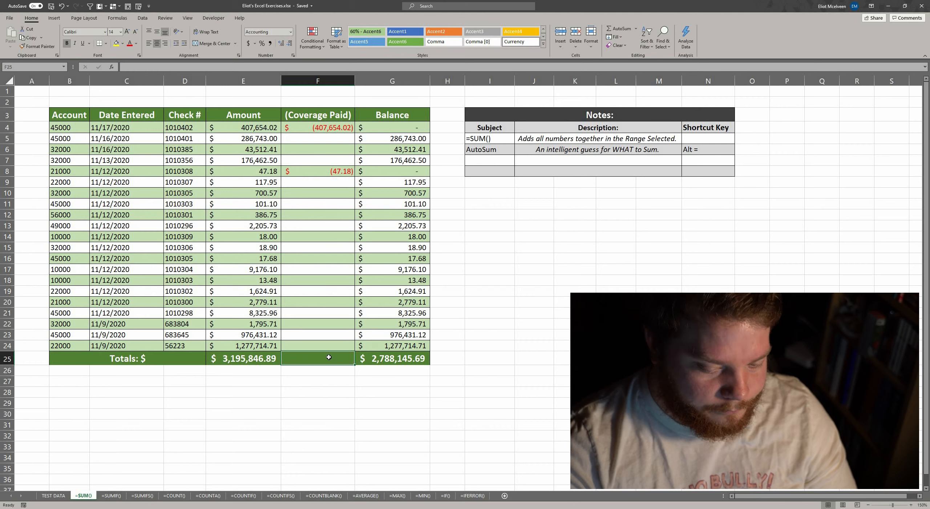
# - Total the Coverage Paid column in cell F25 with a SUM formula over F4:F24
pyautogui.write('=sum')
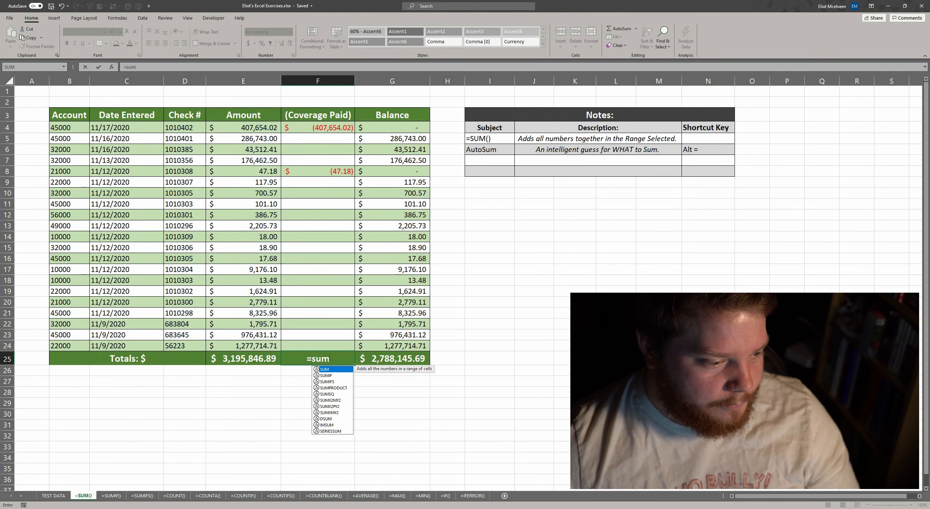
pyautogui.press('Tab')
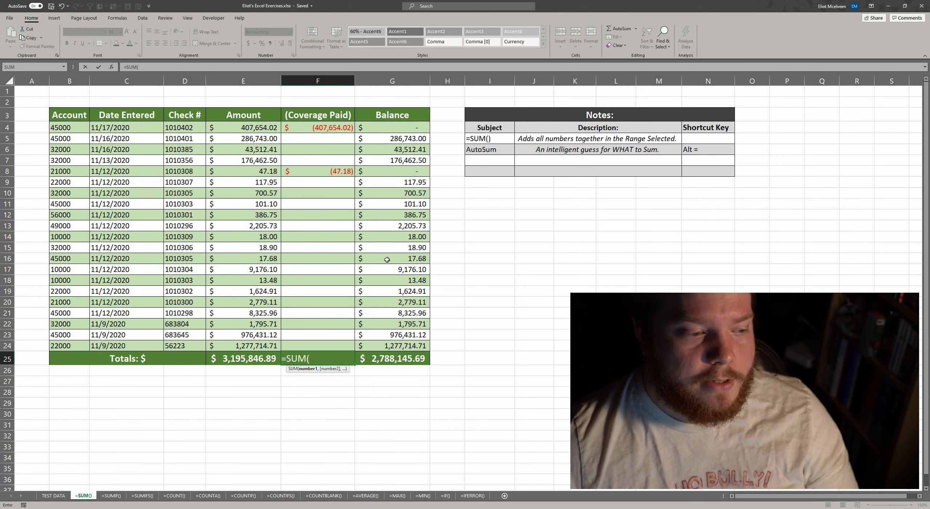
pyautogui.moveTo(338, 128); pyautogui.dragTo(329, 182)
pyautogui.moveTo(329, 286); pyautogui.dragTo(323, 342)
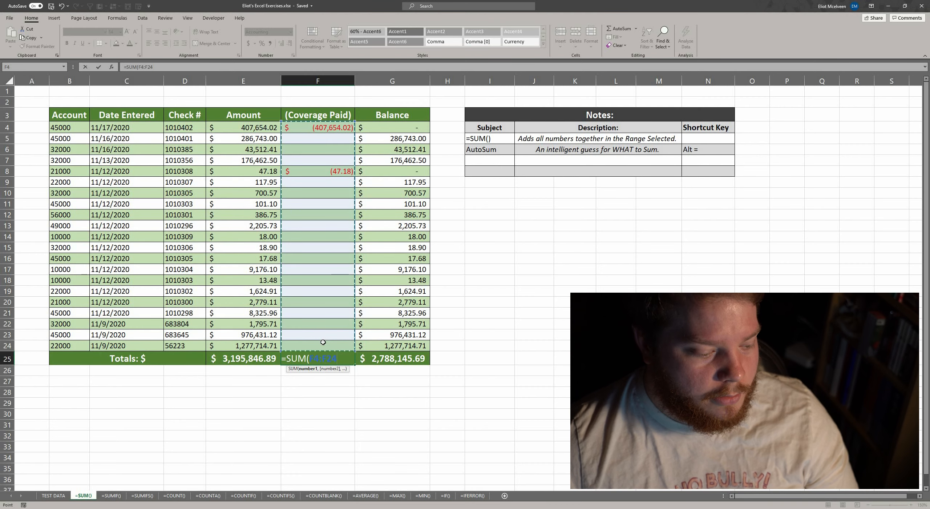
pyautogui.press('Tab')
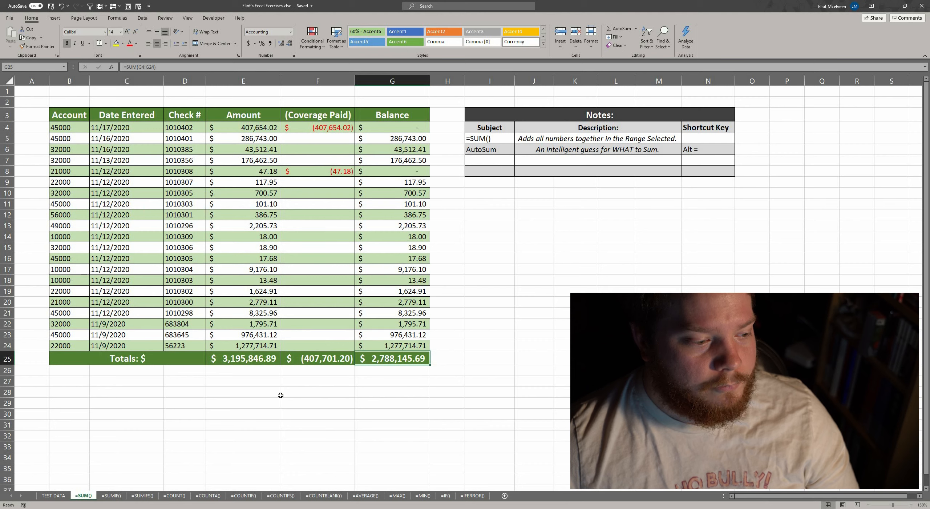
# - Compare the Amount and Coverage Paid totals in E25:F25 with the Balance total in G25 and the sum of G4:G24
pyautogui.click(257, 358)
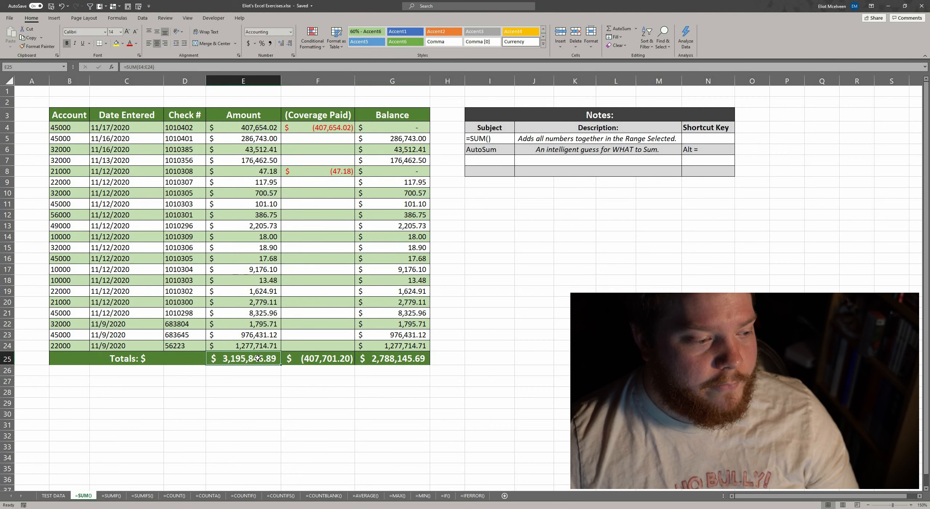
pyautogui.click(319, 360)
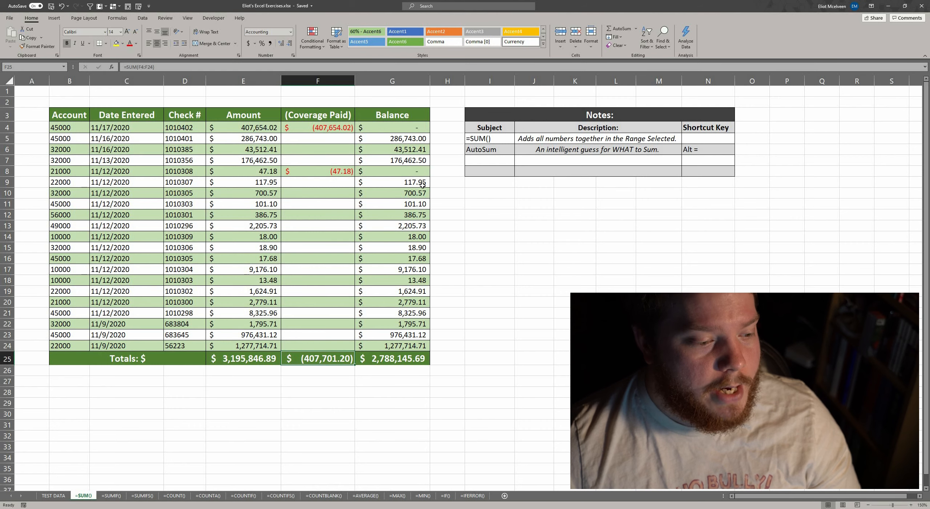
pyautogui.click(405, 358)
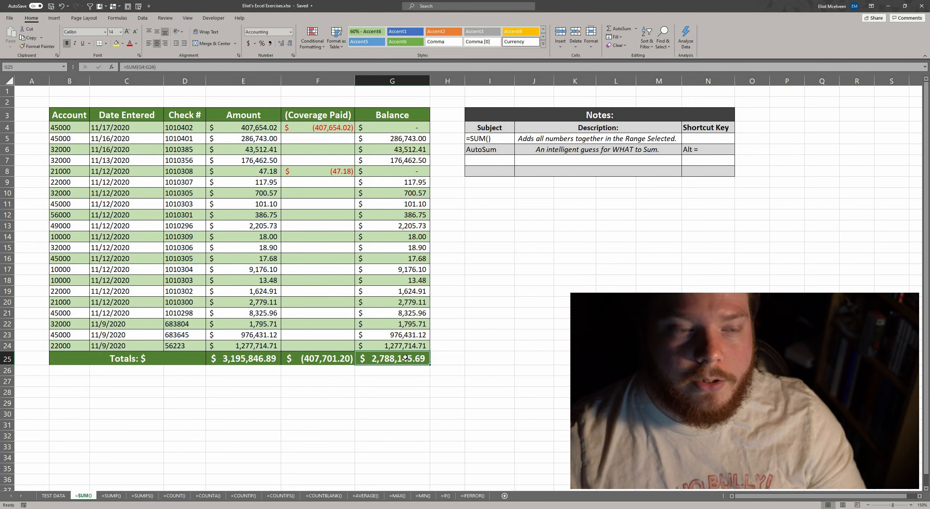
pyautogui.moveTo(405, 129); pyautogui.dragTo(405, 345)
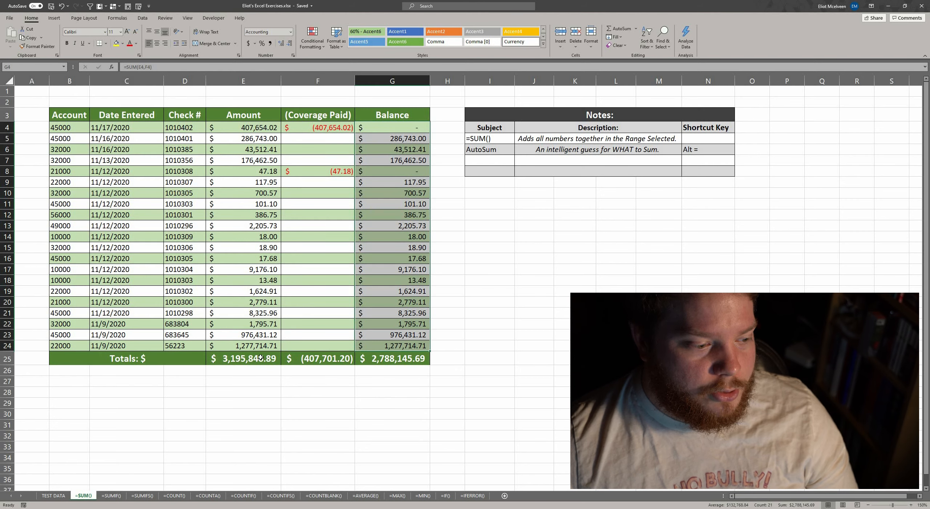
pyautogui.moveTo(261, 358); pyautogui.dragTo(294, 356)
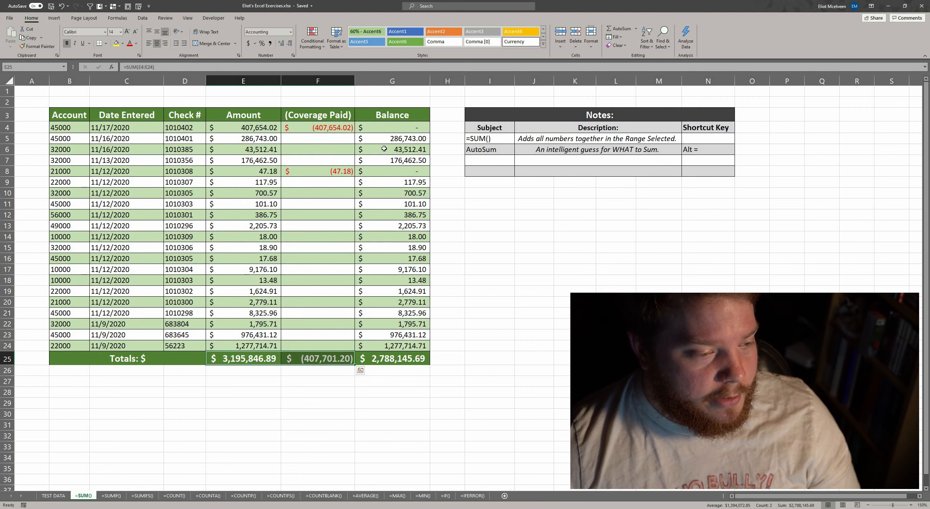
pyautogui.moveTo(393, 127); pyautogui.dragTo(392, 345)
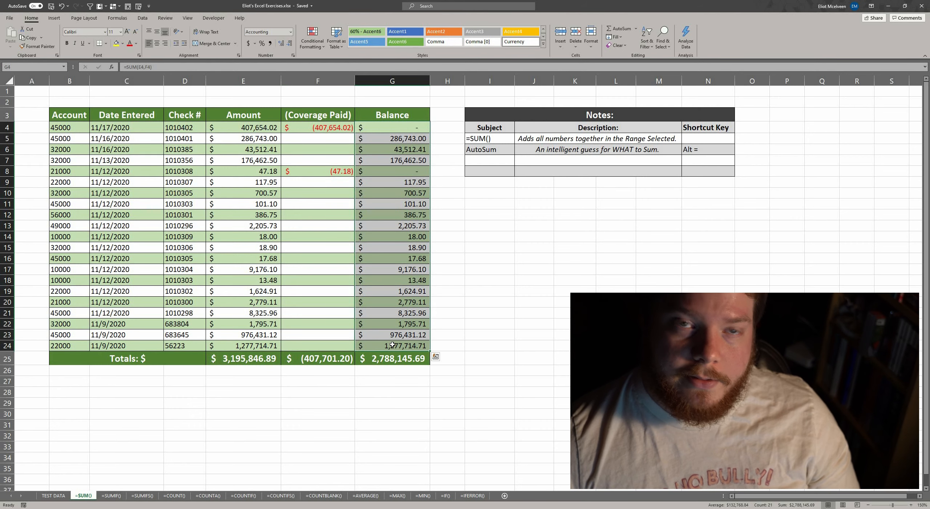
pyautogui.click(407, 356)
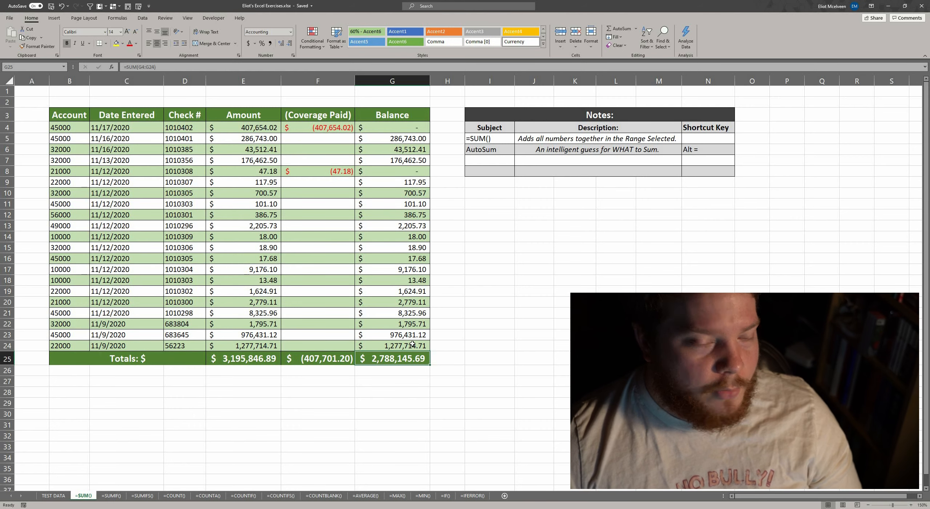
pyautogui.click(436, 358)
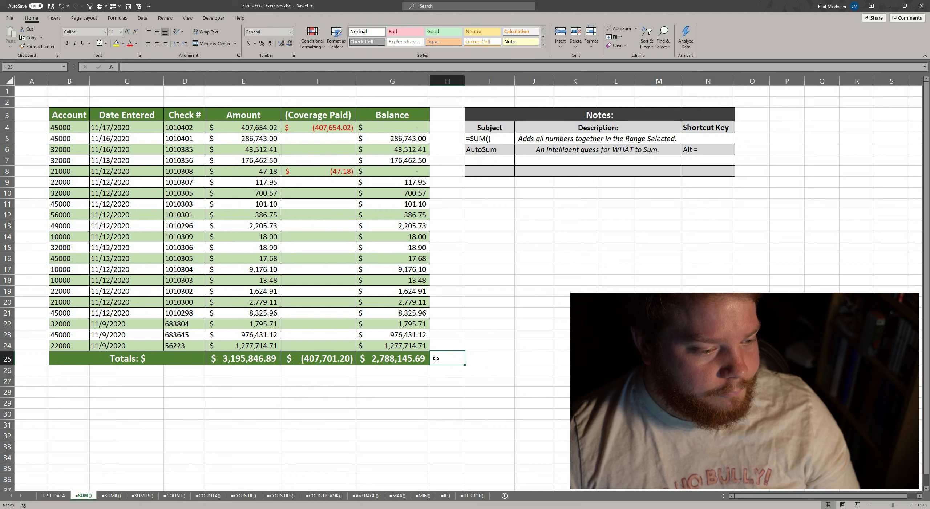
# - Enter -13.48 as the coverage paid in cell F18
pyautogui.click(311, 278)
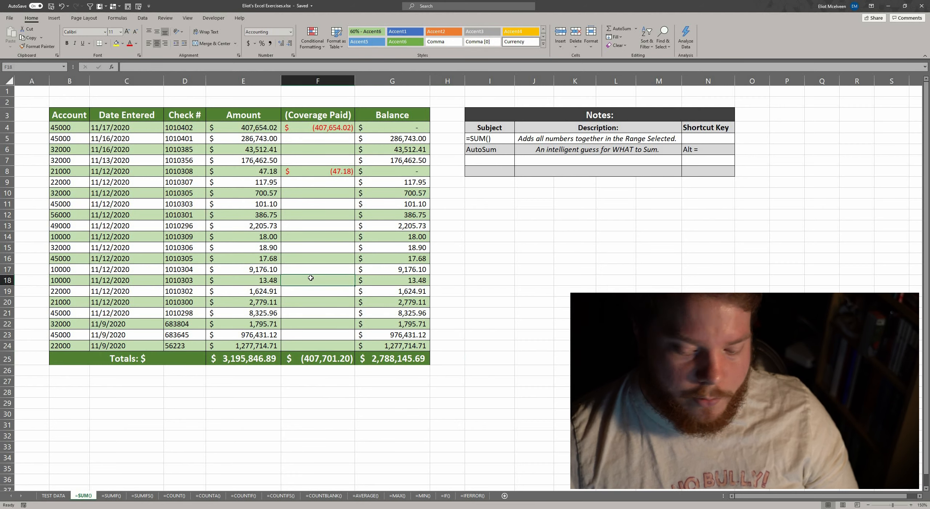
pyautogui.write('-13.48')
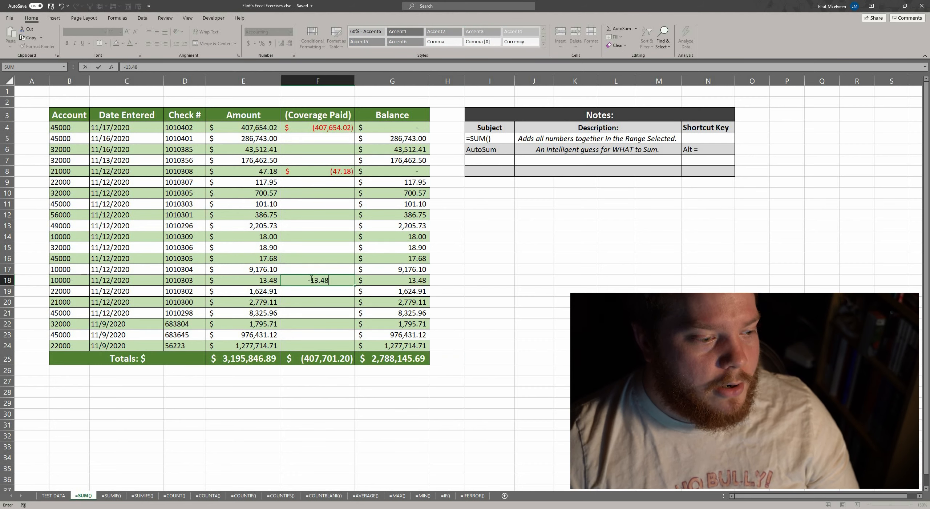
pyautogui.press('Tab')
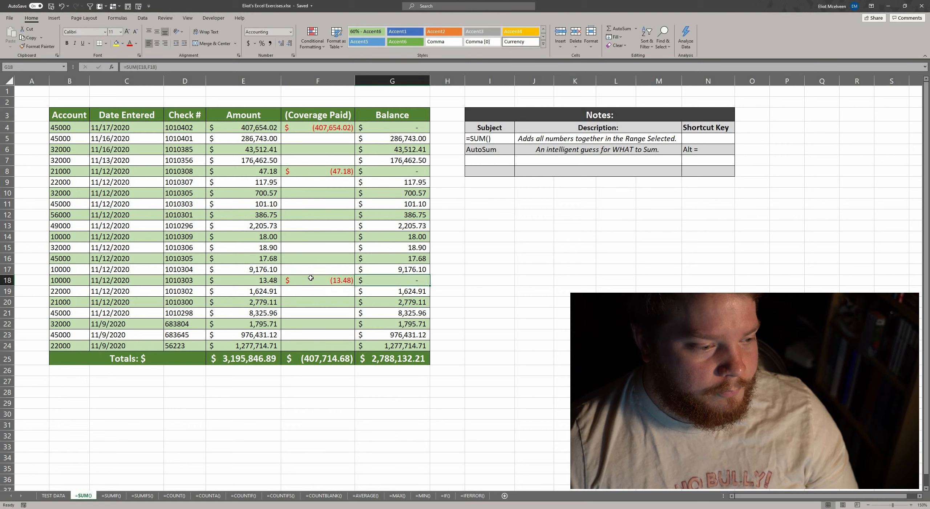
# - Add a cross-check formula in cell I15 that sums the Amount and Coverage Paid range E4:F24, and reselect the cell
pyautogui.click(476, 248)
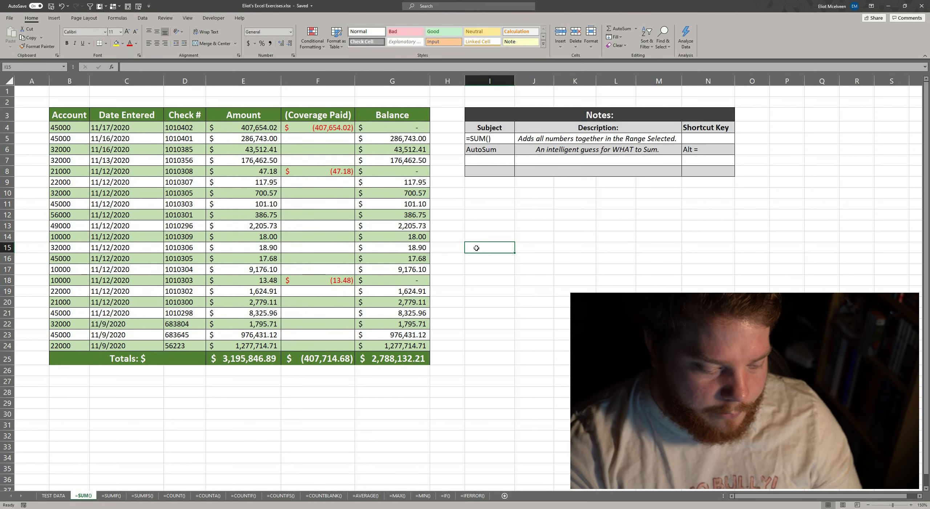
pyautogui.write('=SUM(')
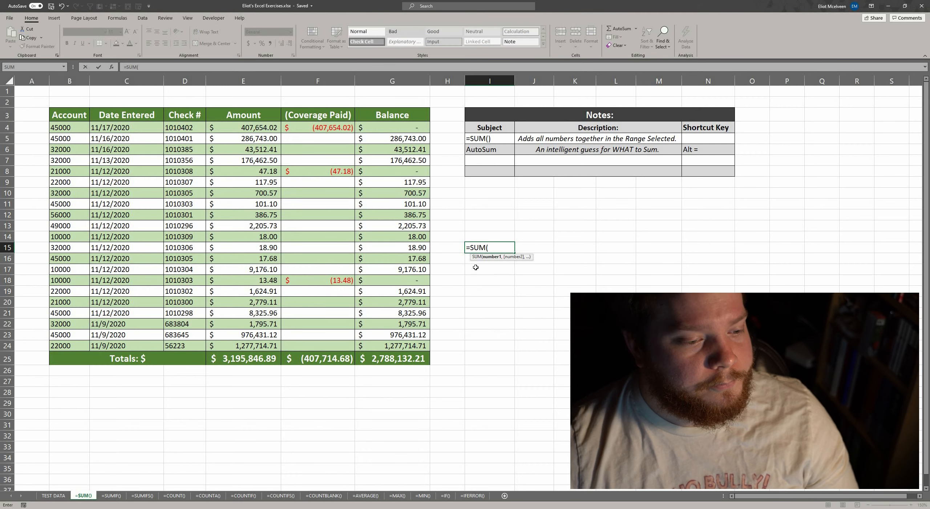
pyautogui.moveTo(256, 127); pyautogui.dragTo(325, 347)
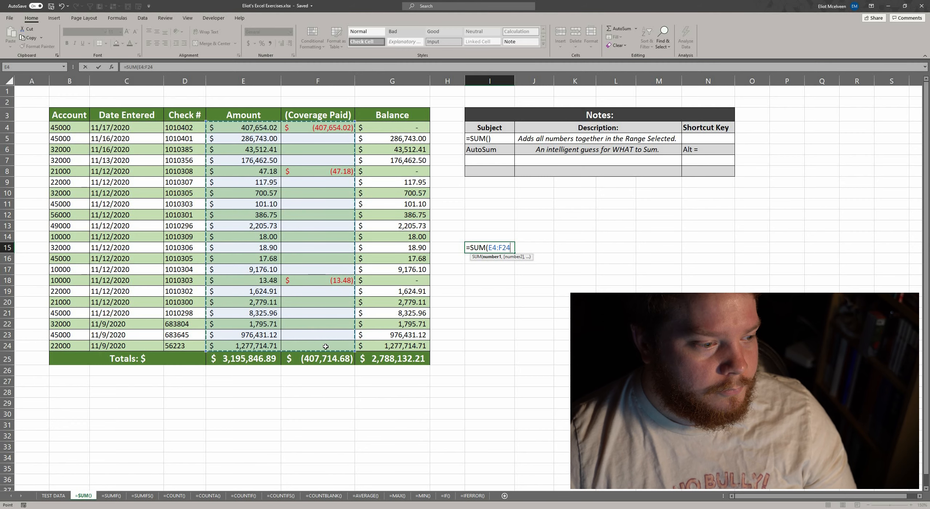
pyautogui.press('Return')
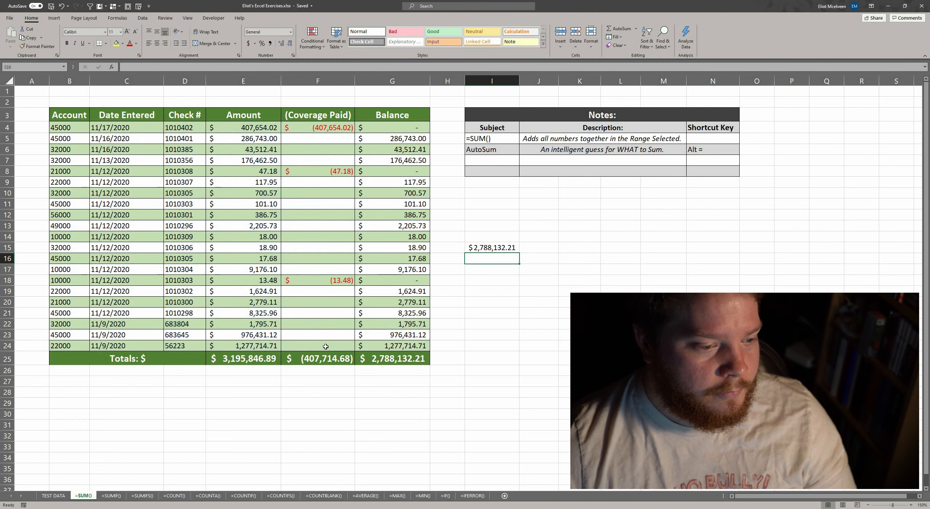
pyautogui.click(497, 245)
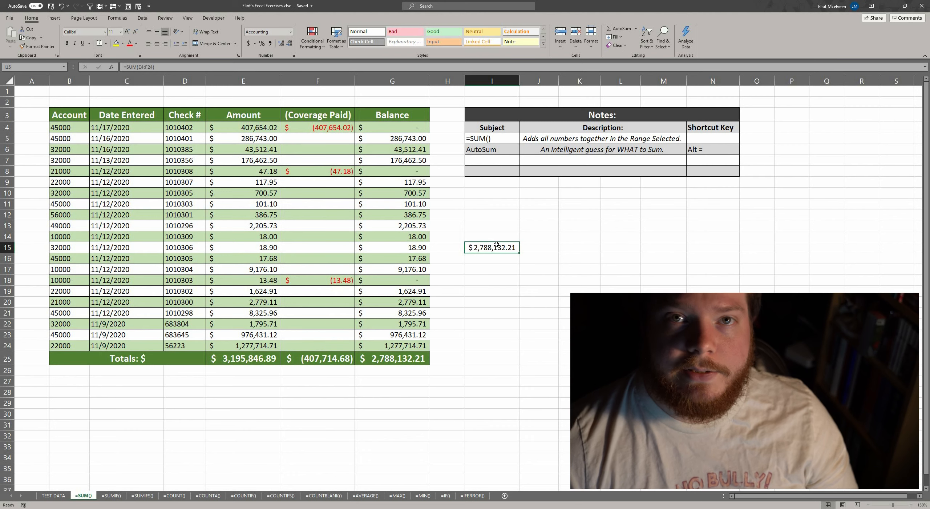